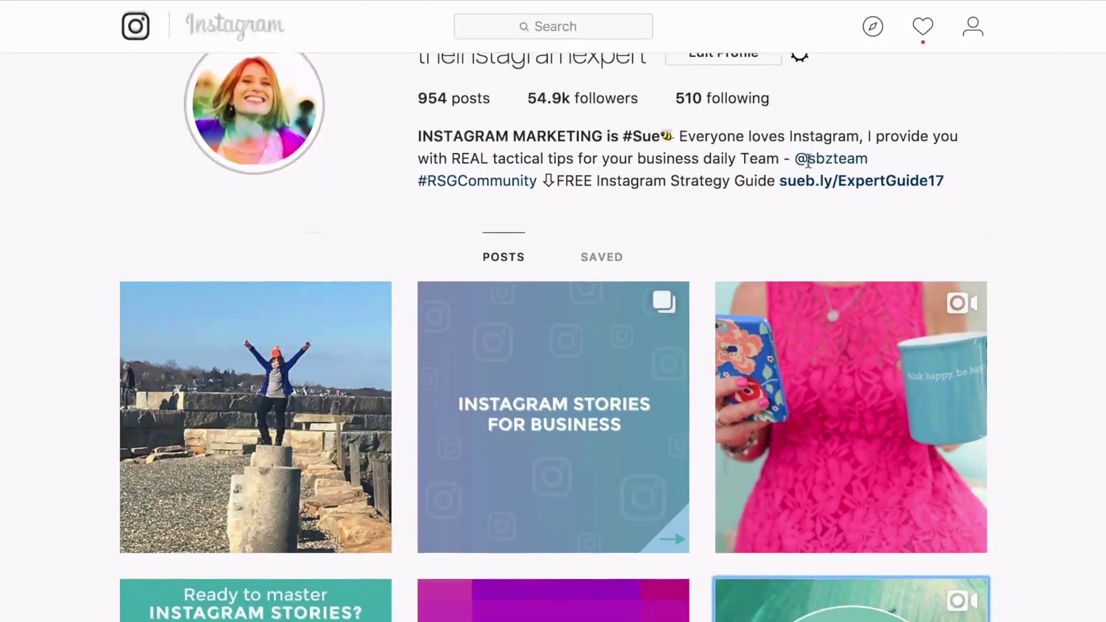
scroll(808, 165, down, 5)
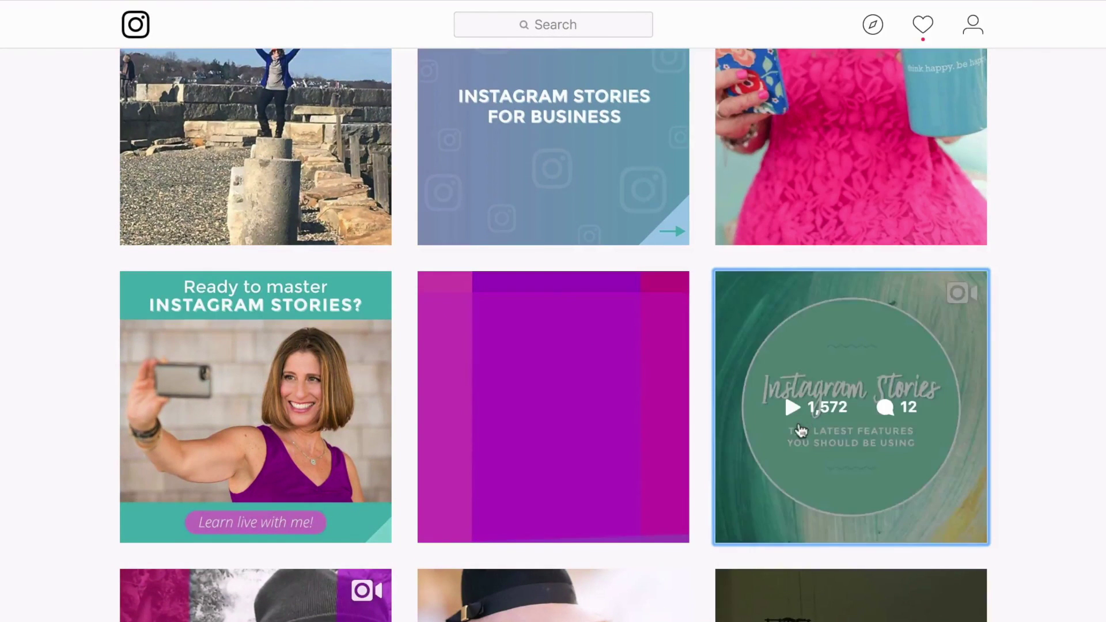
click(799, 430)
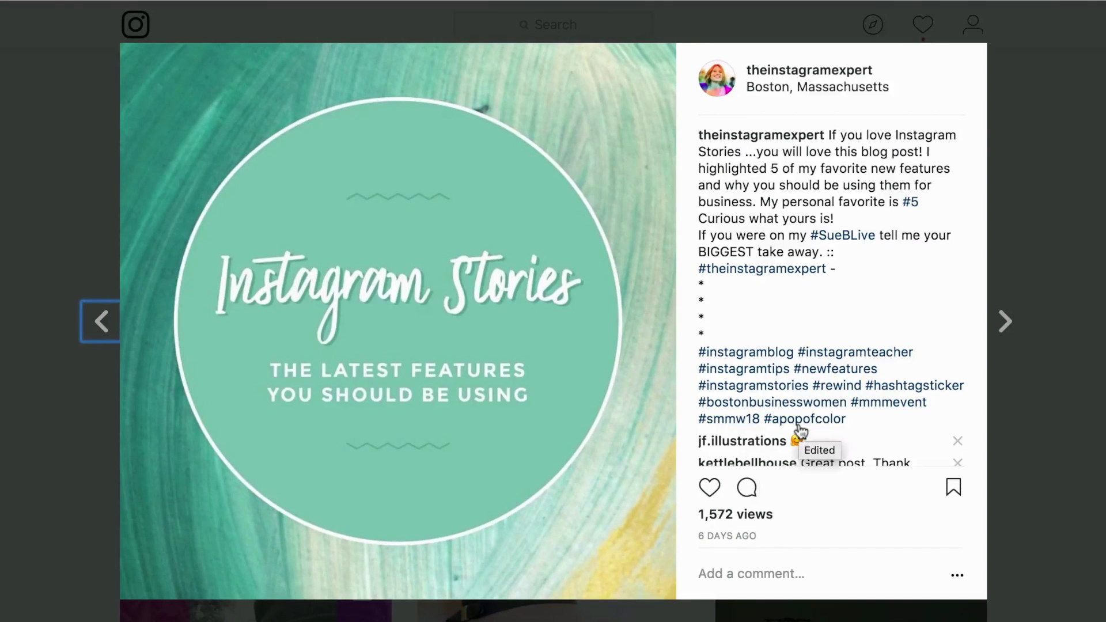
click(410, 332)
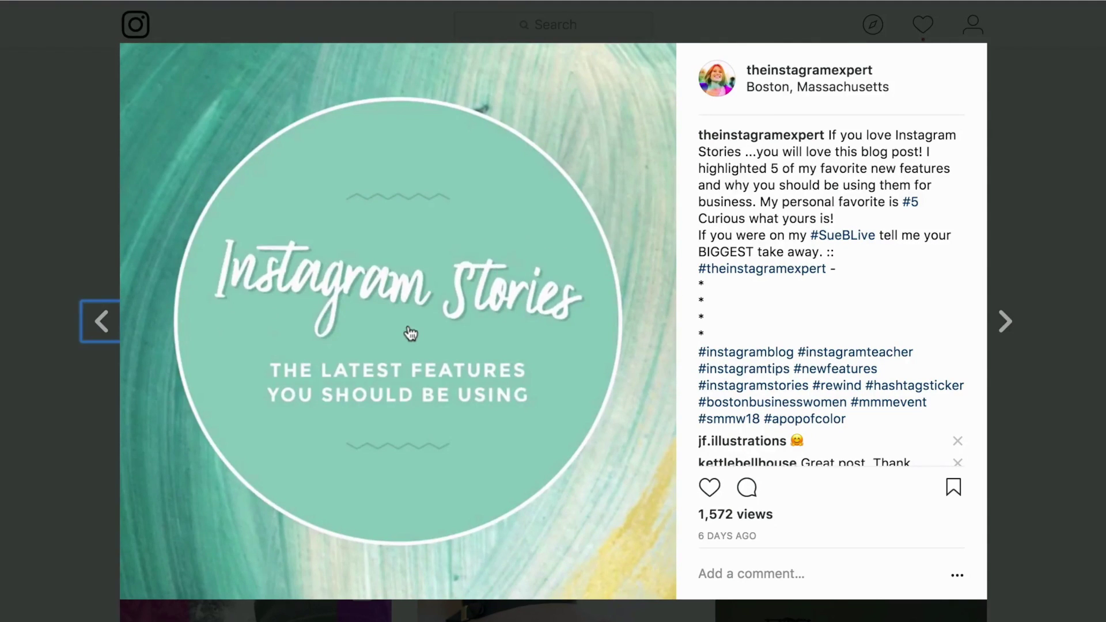
click(765, 2)
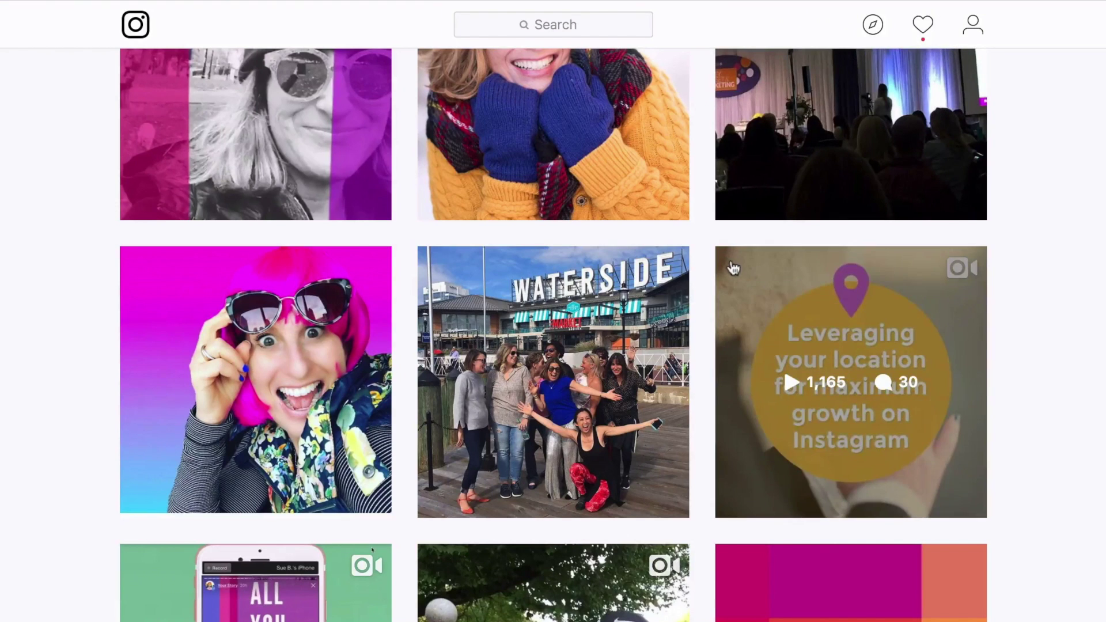
click(730, 269)
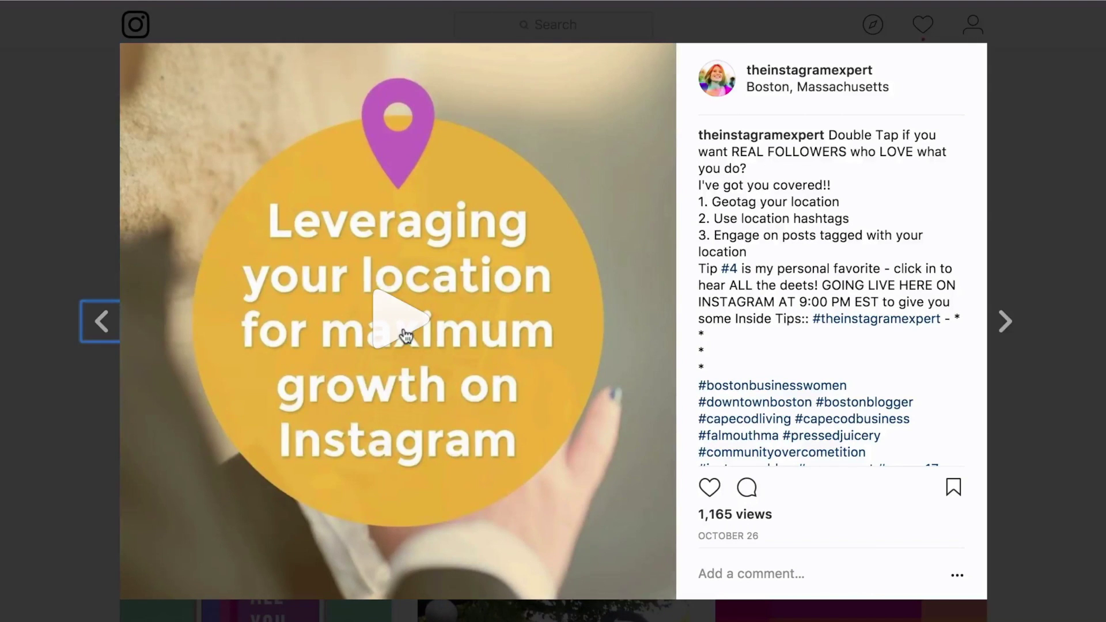
click(406, 336)
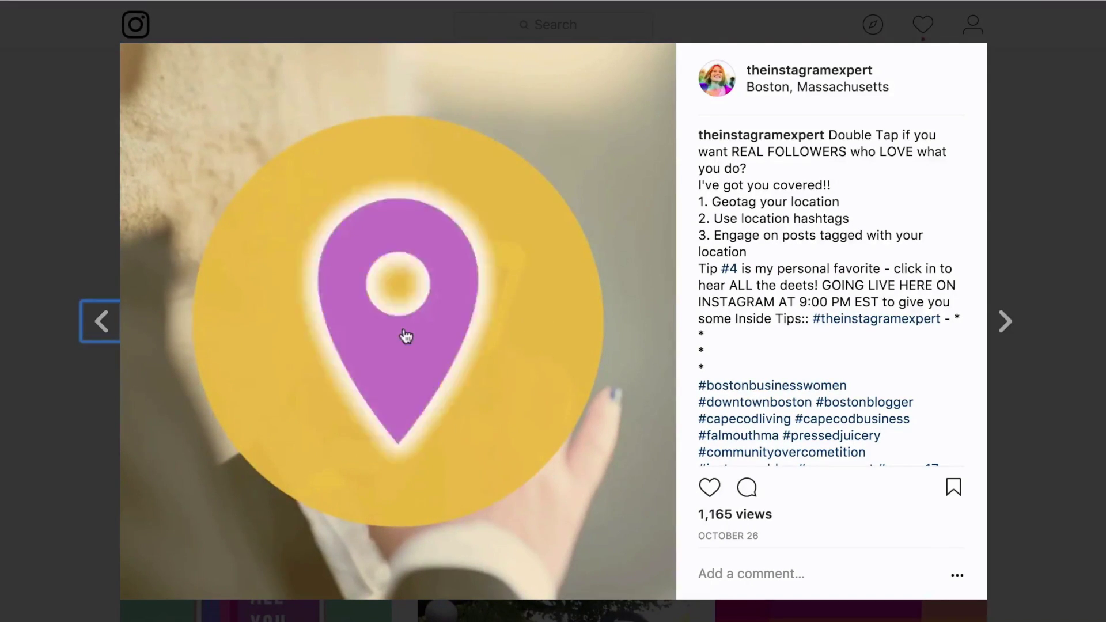
Open the pink-dress post and play its 'I have a surprise for you' video
key(Escape)
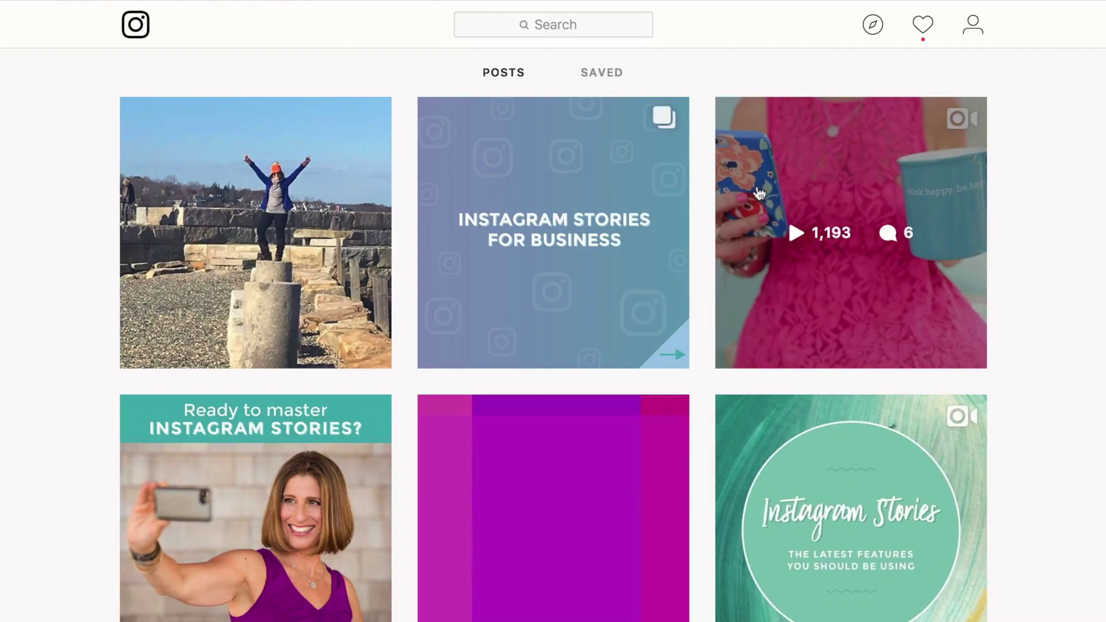
click(759, 196)
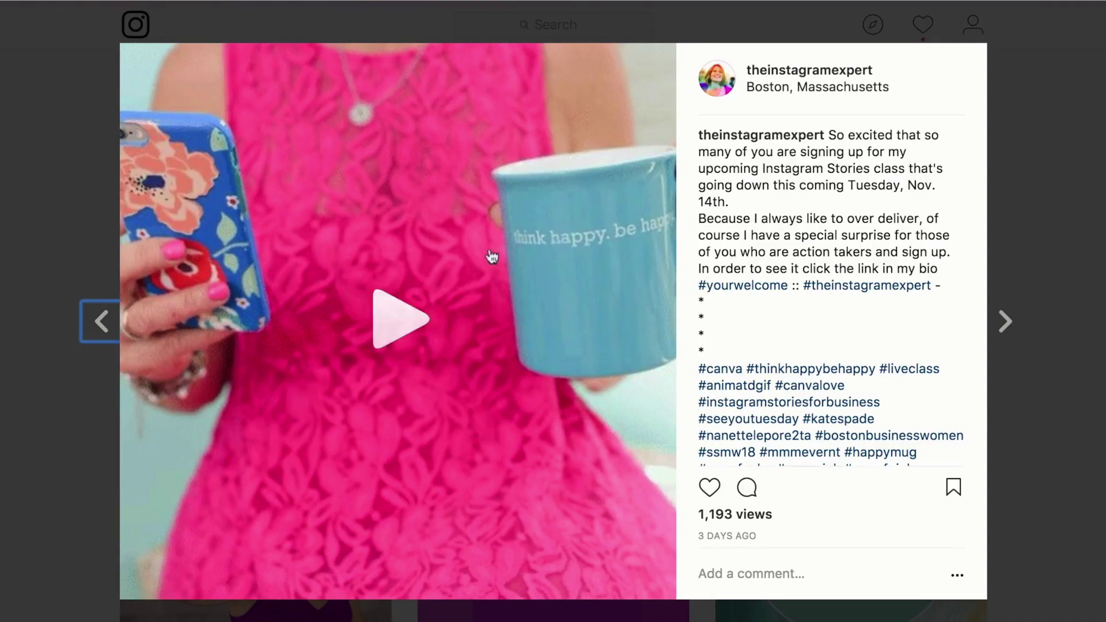
click(399, 304)
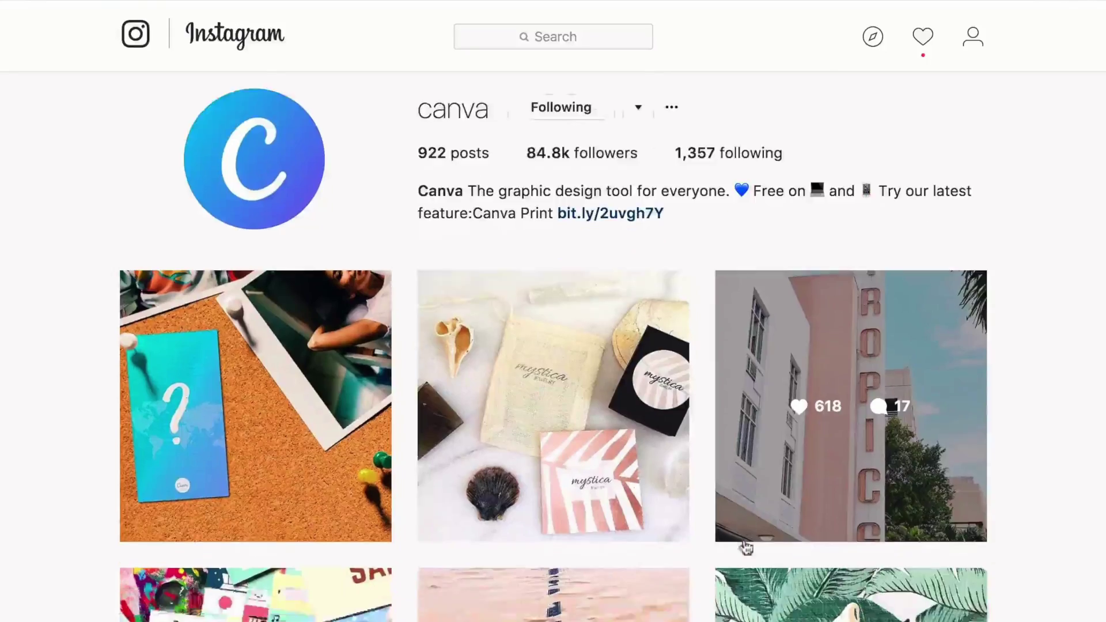
scroll(745, 547, down, 10)
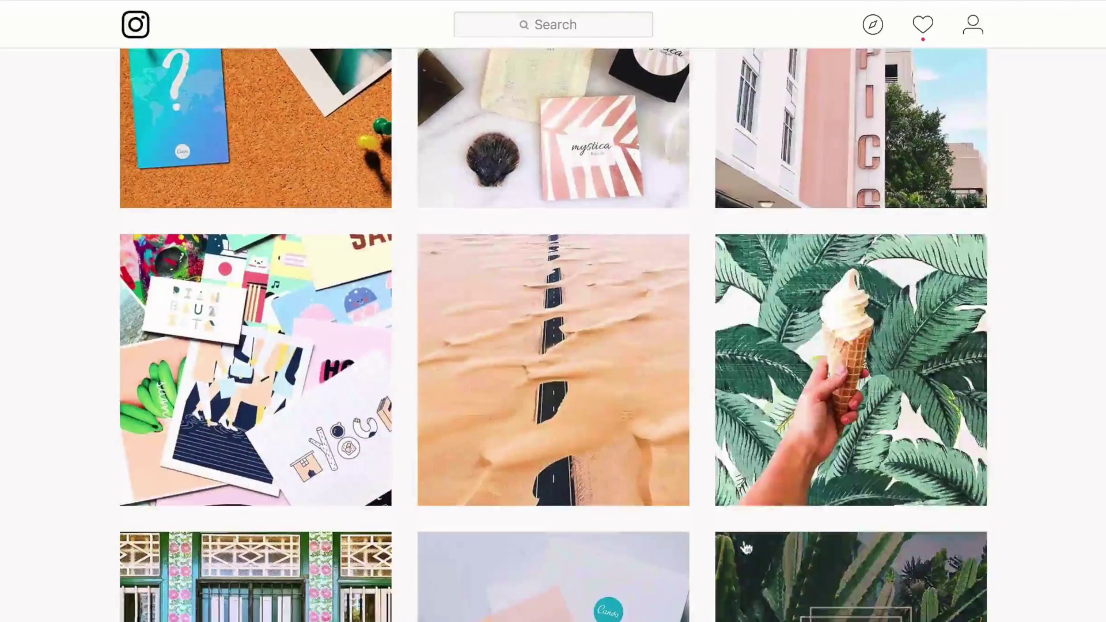
scroll(745, 547, down, 3)
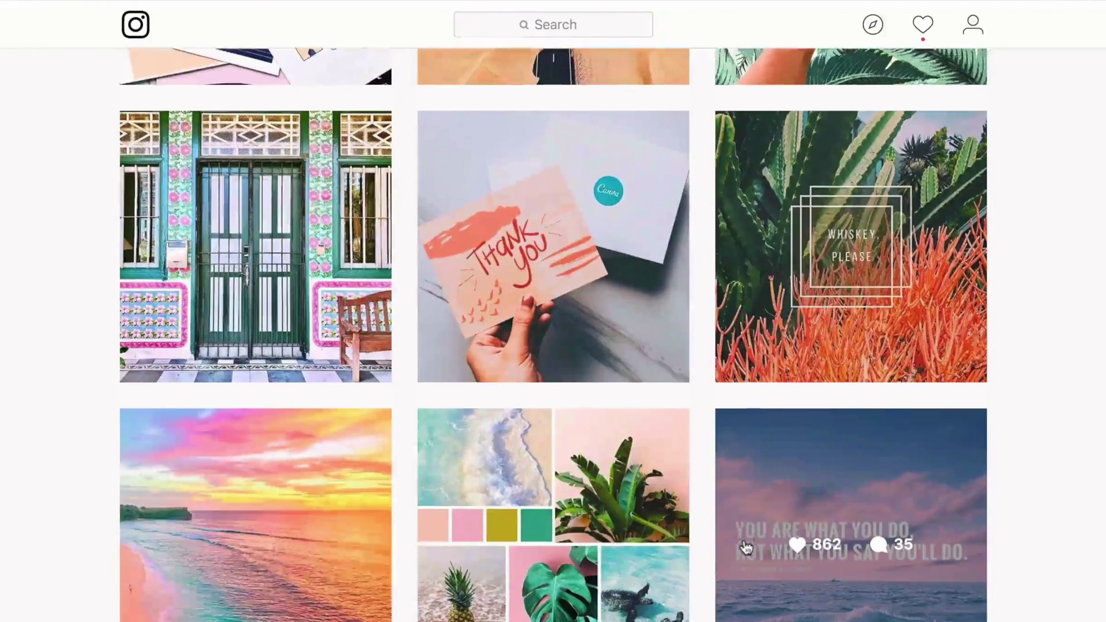
scroll(745, 547, down, 2)
scroll(745, 547, down, 3)
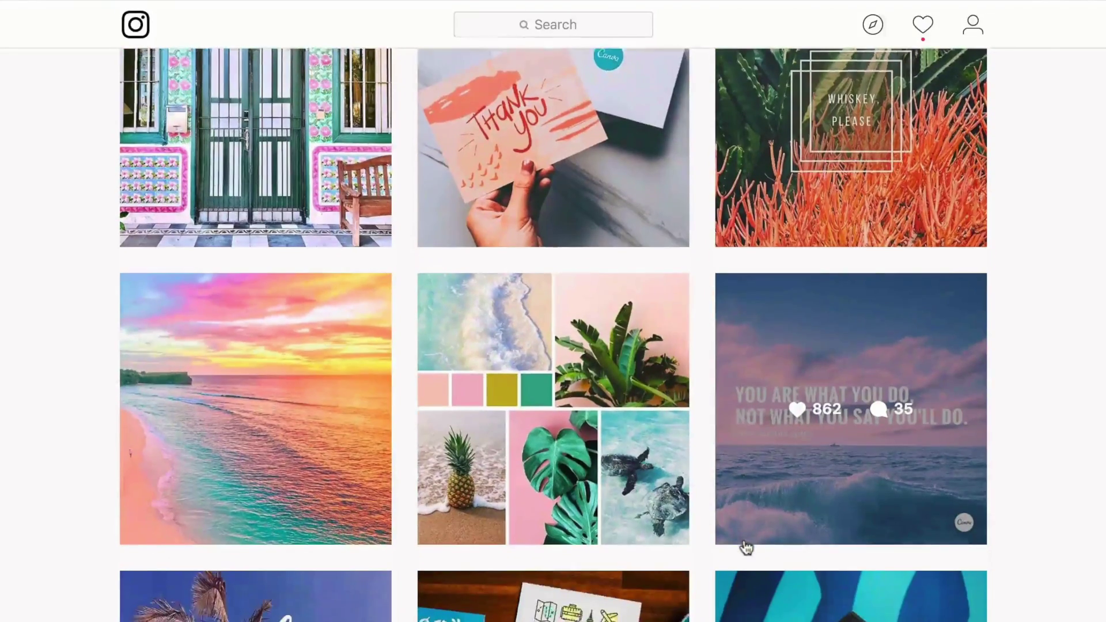
scroll(745, 547, down, 3)
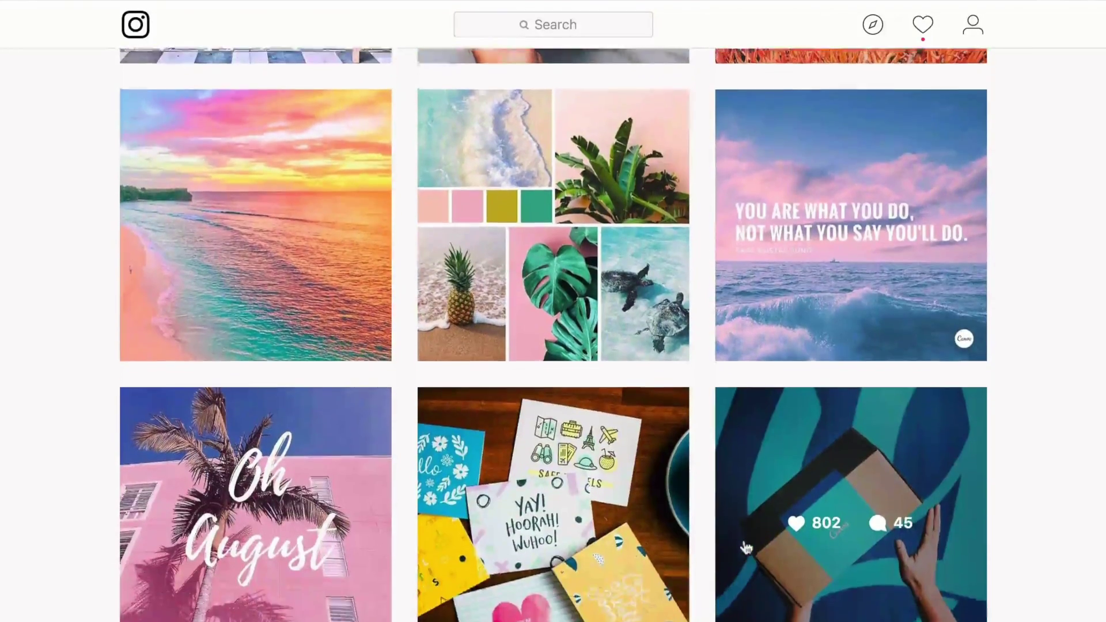
scroll(746, 547, down, 3)
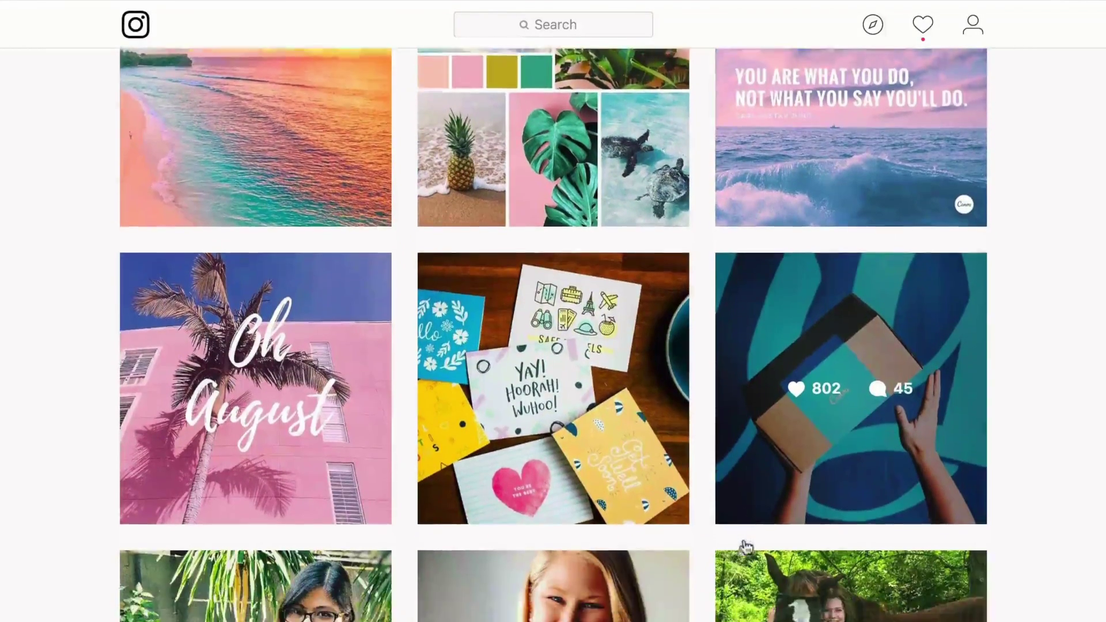
scroll(745, 547, down, 3)
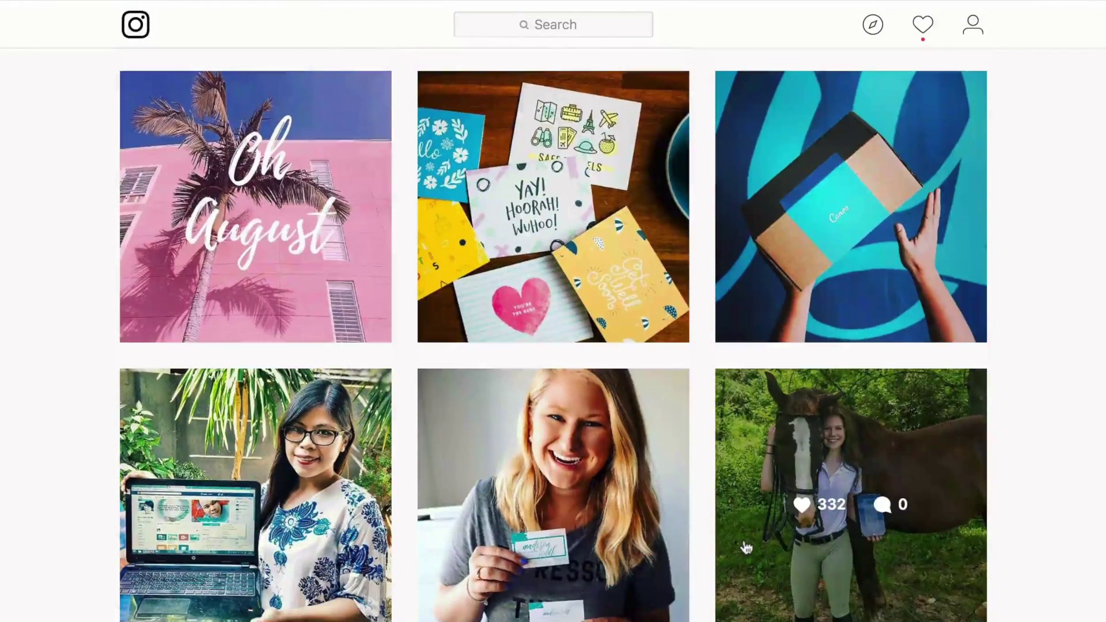
scroll(745, 547, down, 4)
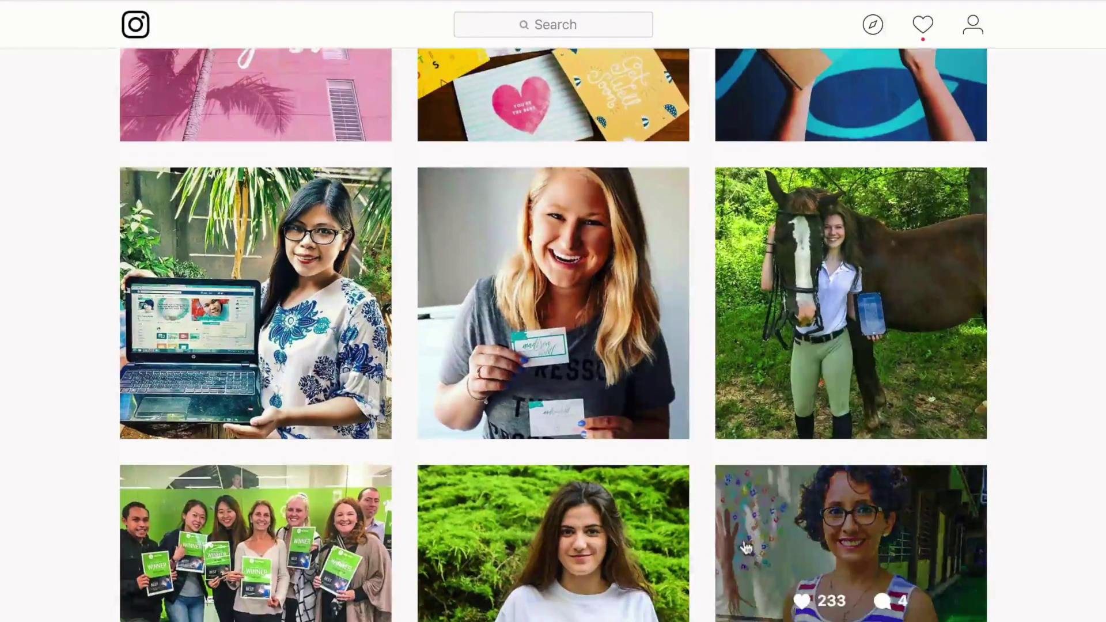
scroll(746, 547, down, 1)
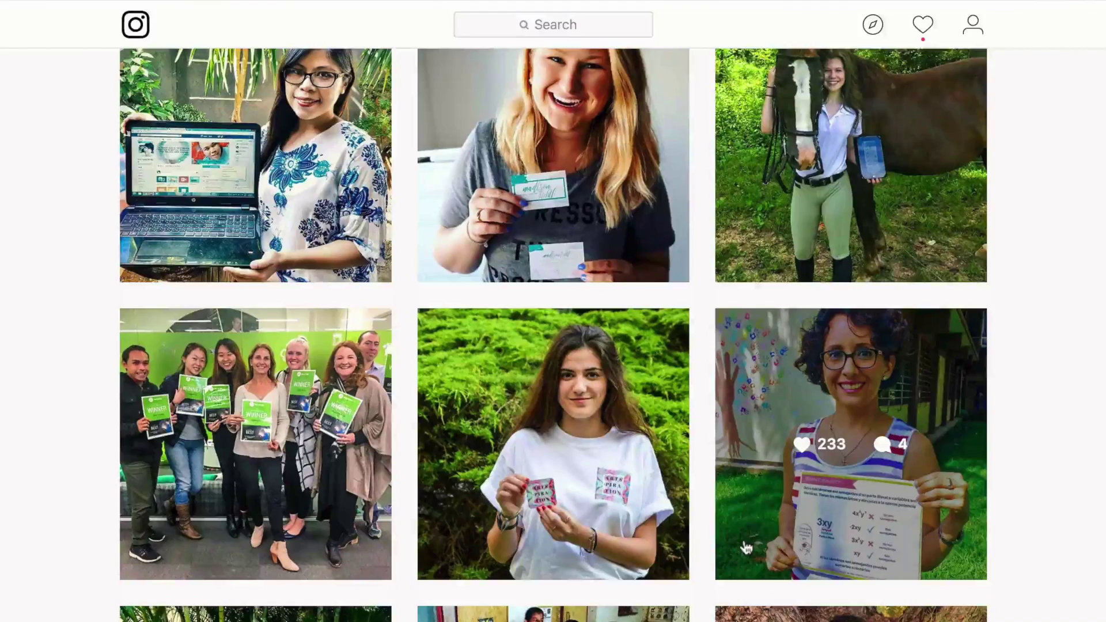
scroll(745, 547, down, 1)
scroll(745, 547, down, 2)
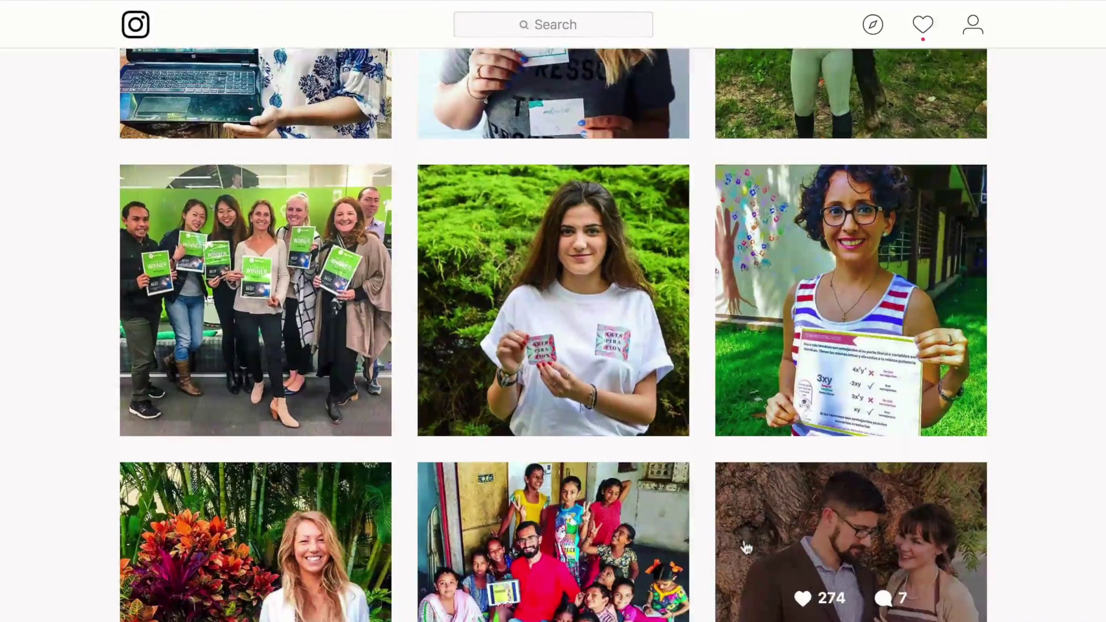
scroll(745, 547, down, 3)
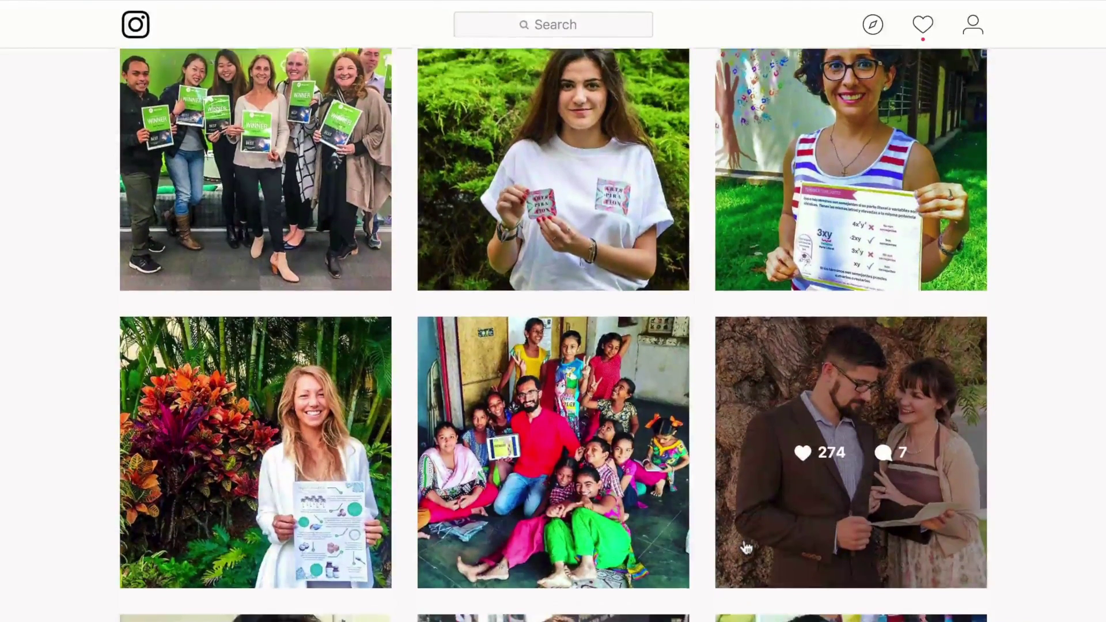
scroll(745, 547, down, 1)
scroll(745, 547, down, 2)
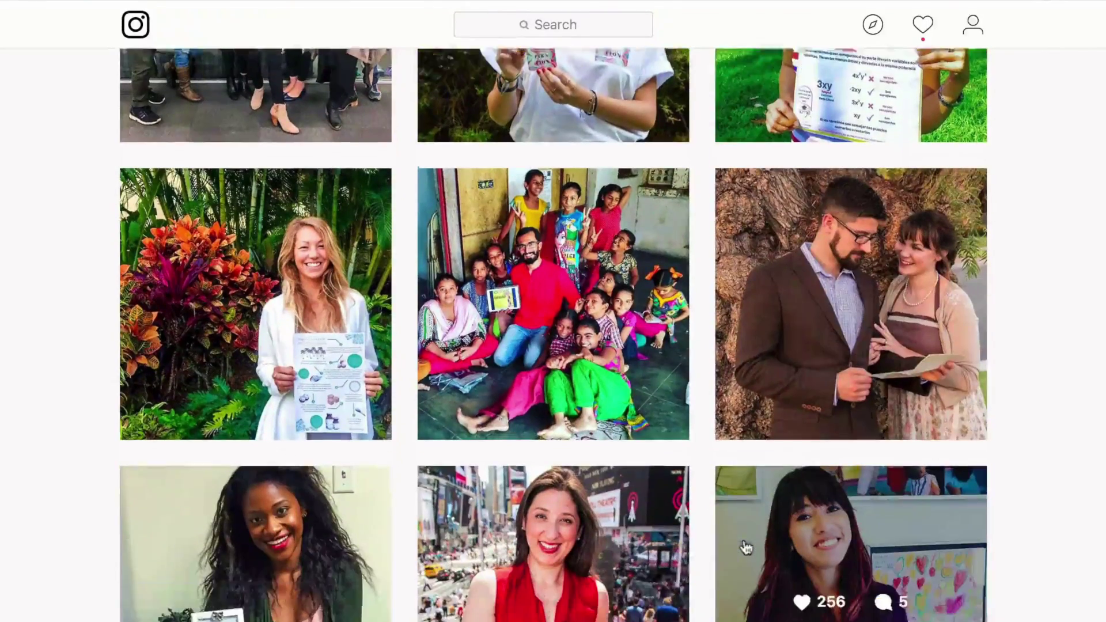
scroll(745, 547, down, 1)
scroll(745, 547, down, 2)
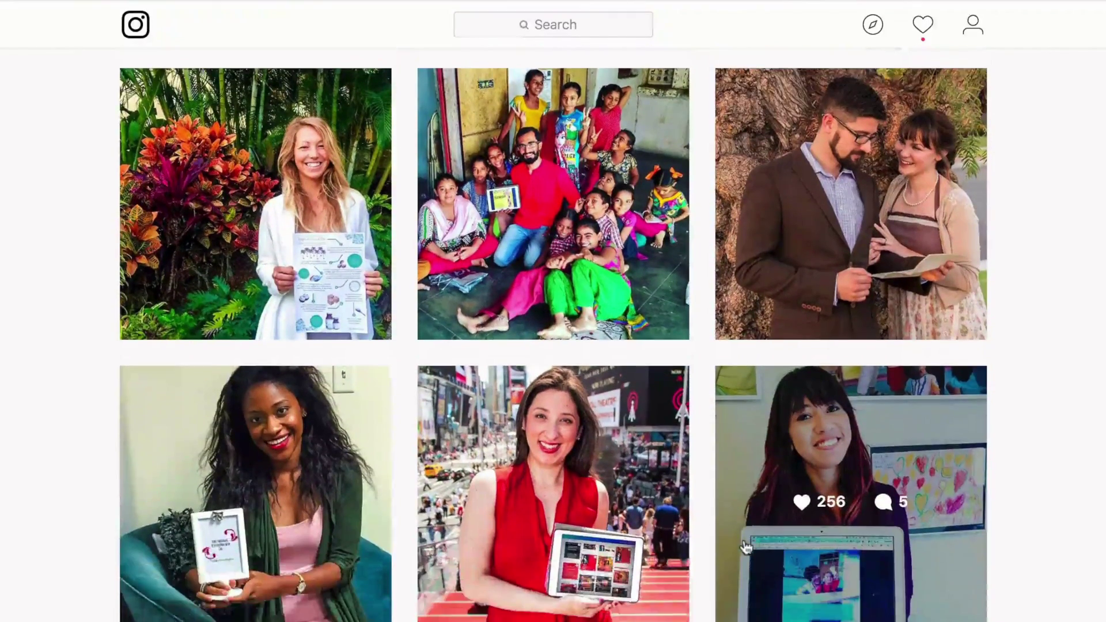
scroll(745, 547, down, 2)
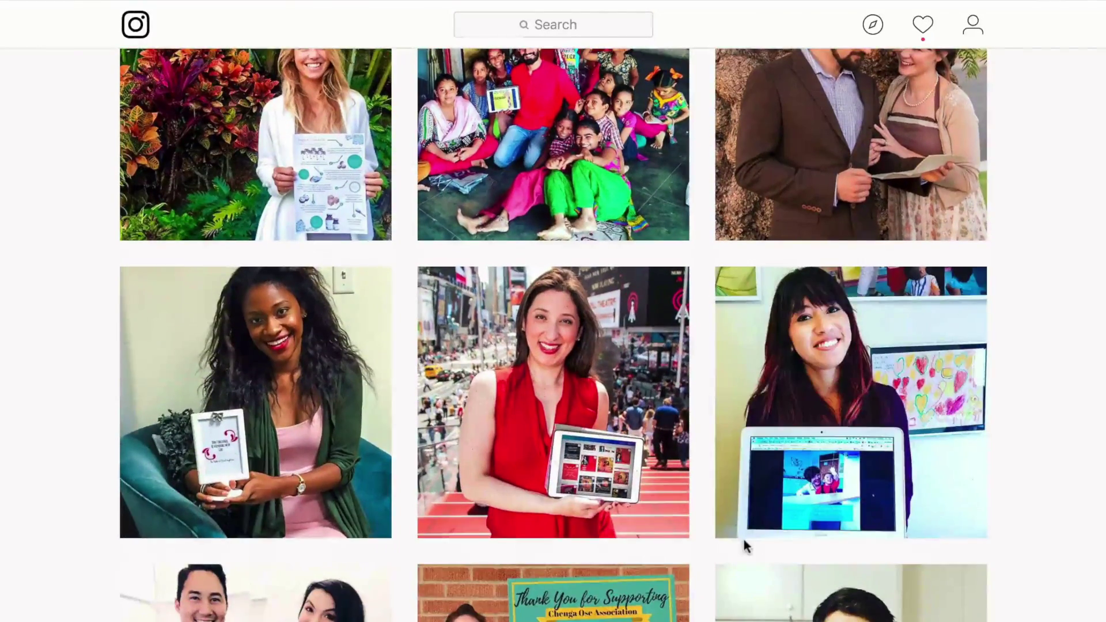
scroll(744, 545, down, 1)
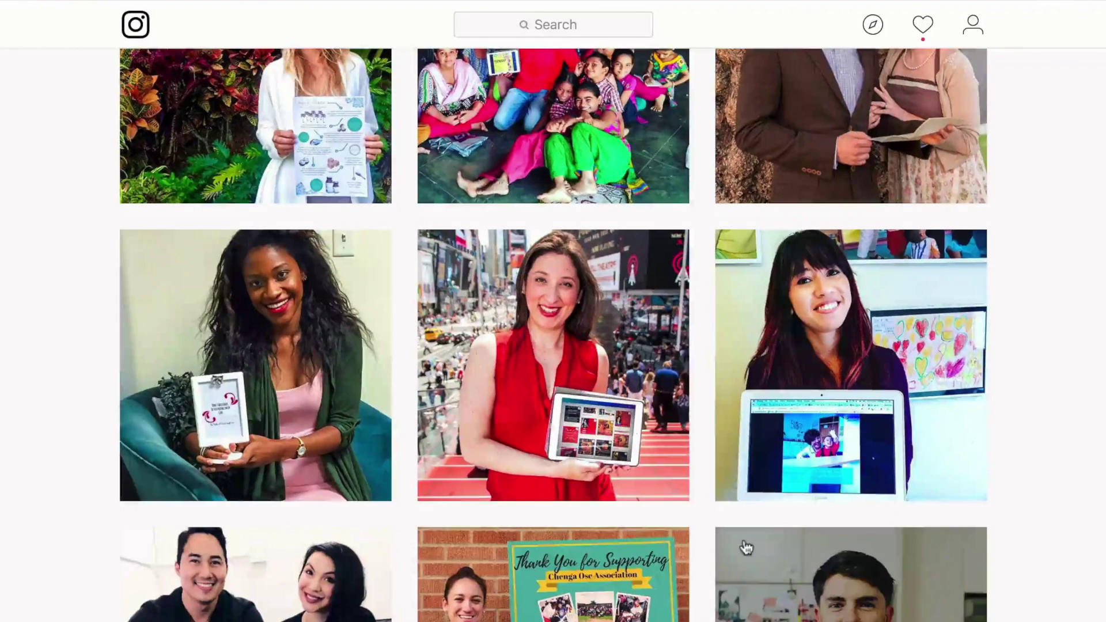
scroll(746, 547, down, 1)
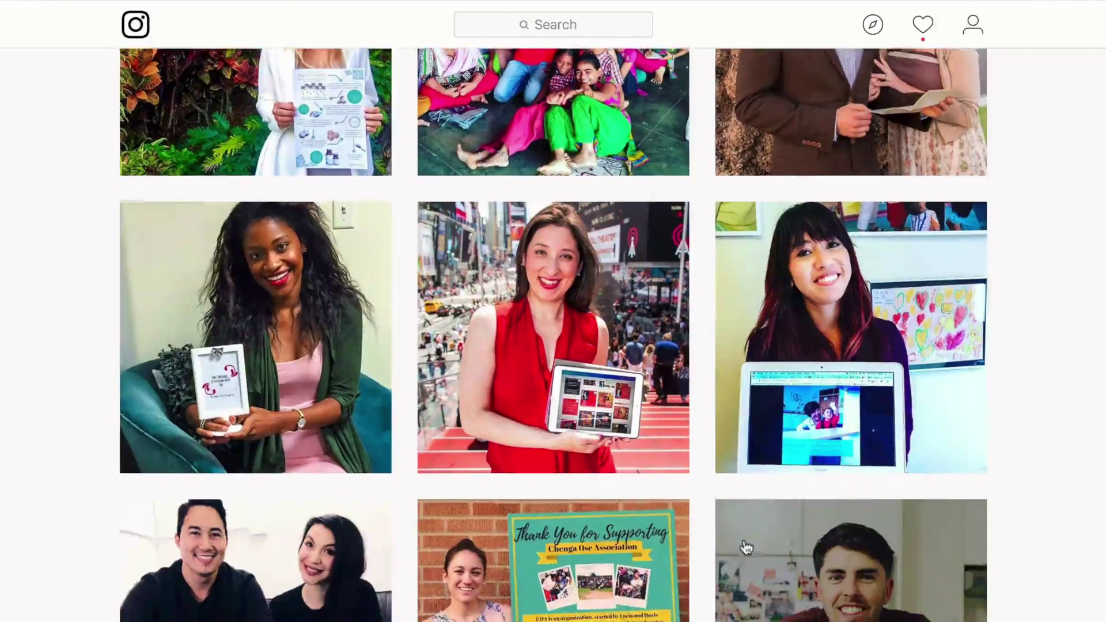
scroll(746, 547, down, 1)
scroll(745, 547, down, 4)
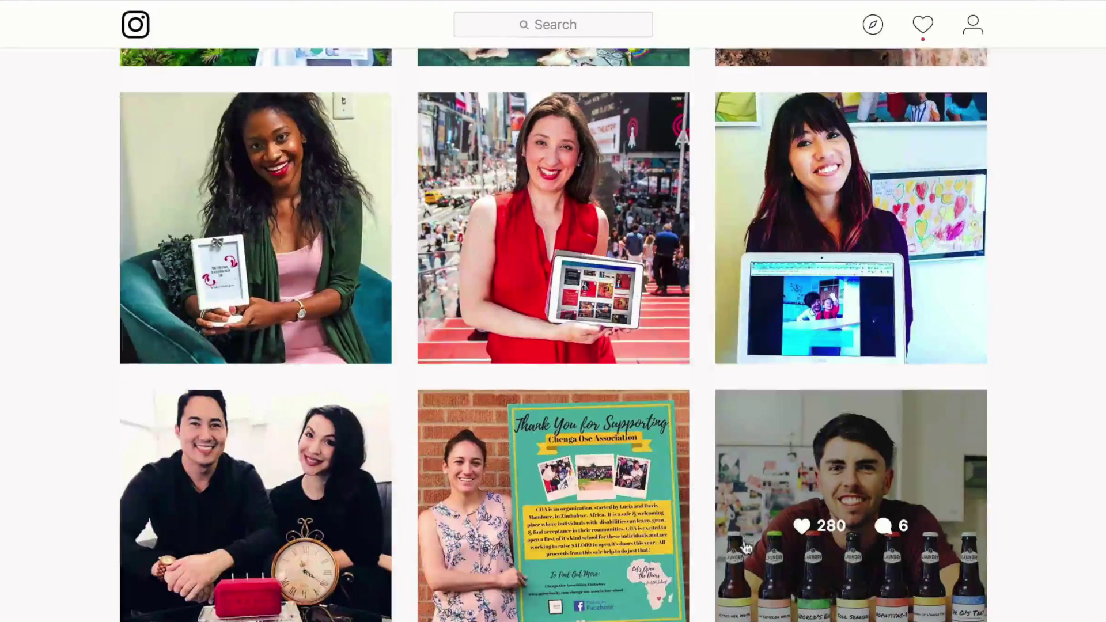
scroll(745, 547, down, 1)
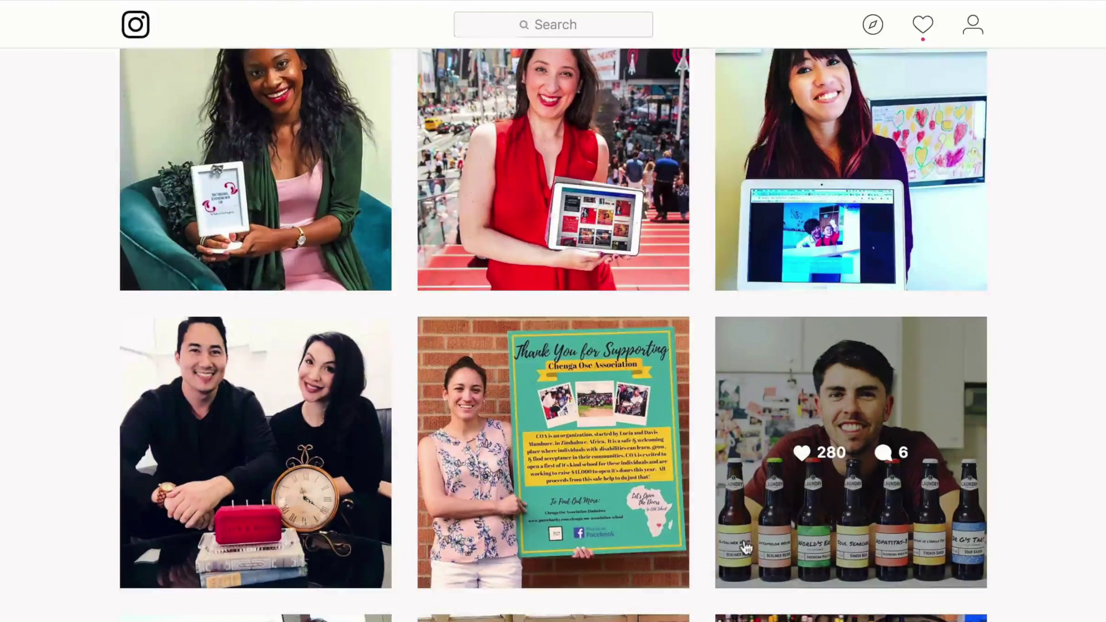
scroll(745, 547, down, 2)
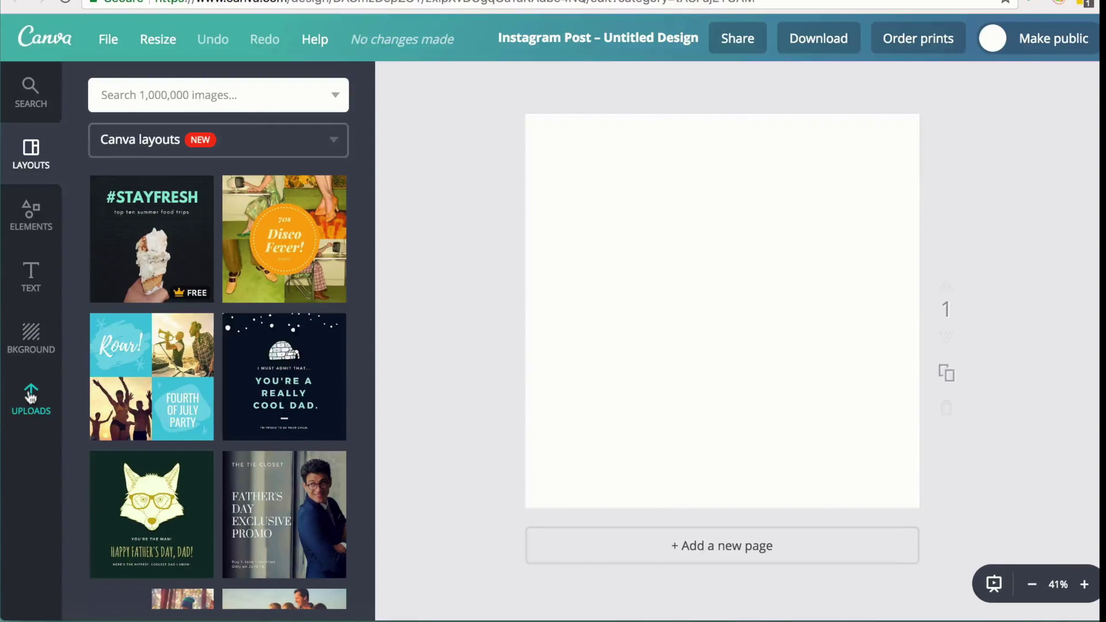
Upload 'immerse ZIMMERMAN summer - FULL 2016-127.jpg' from the Desktop into Canva's uploads
click(31, 397)
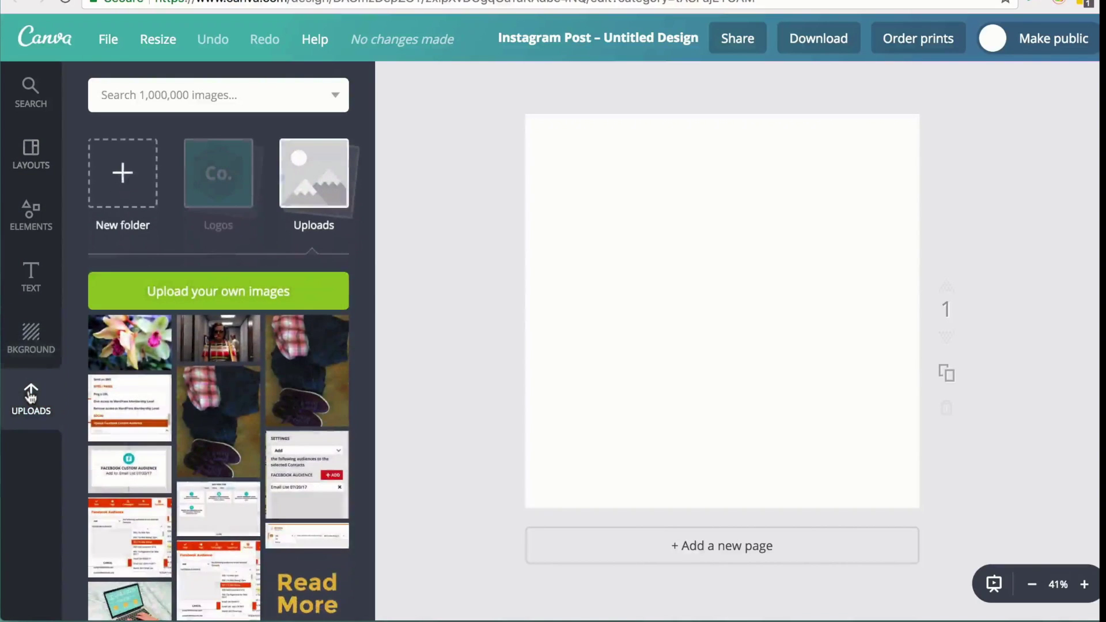
click(150, 297)
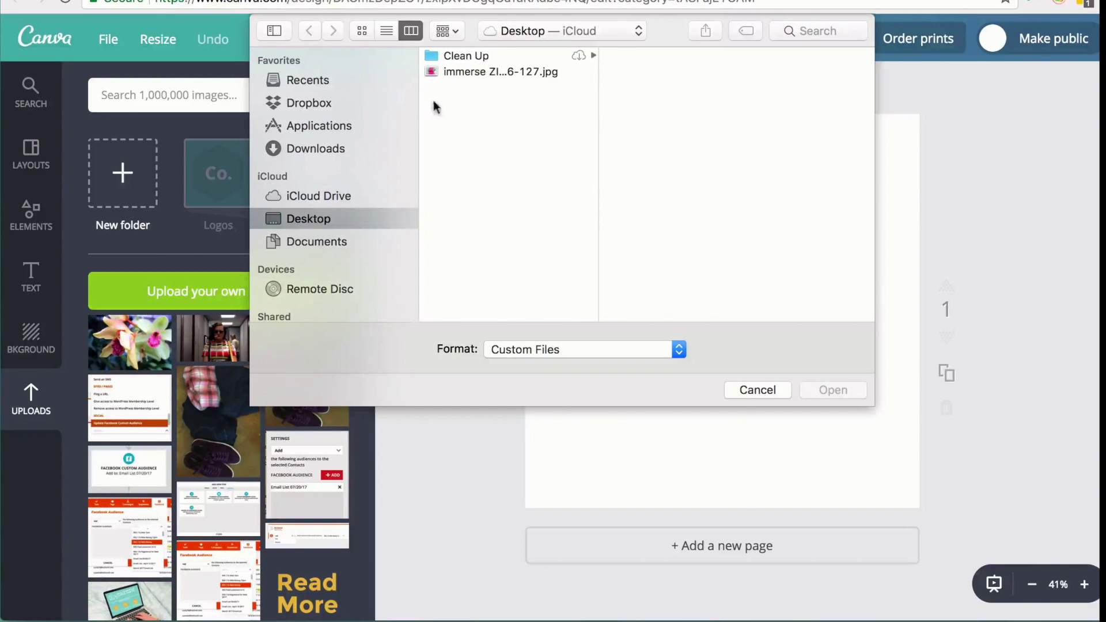
click(479, 71)
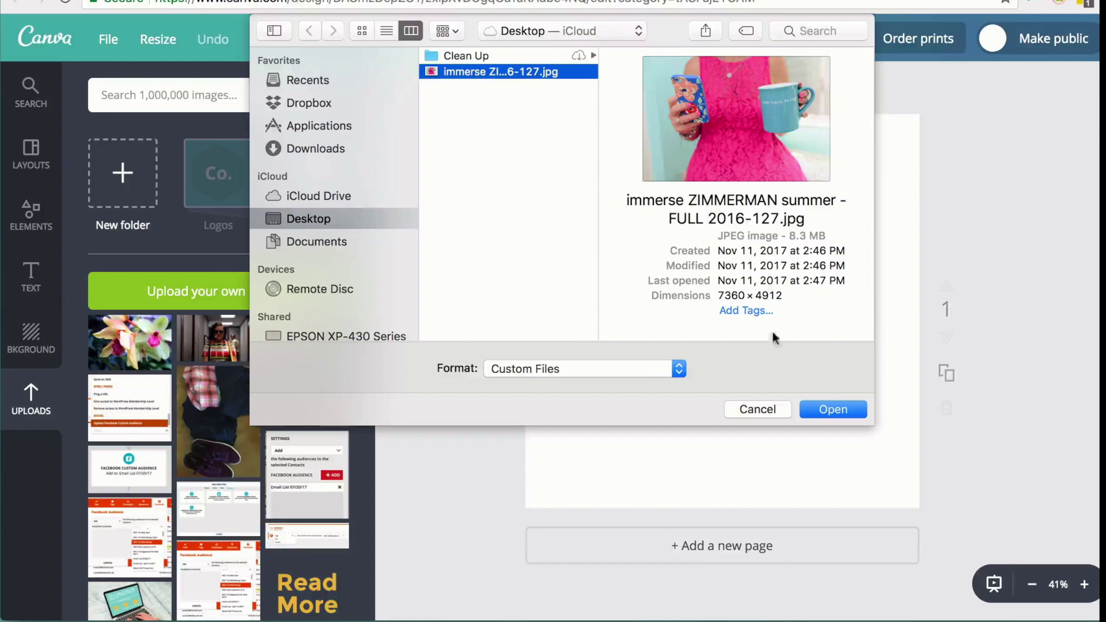
click(829, 408)
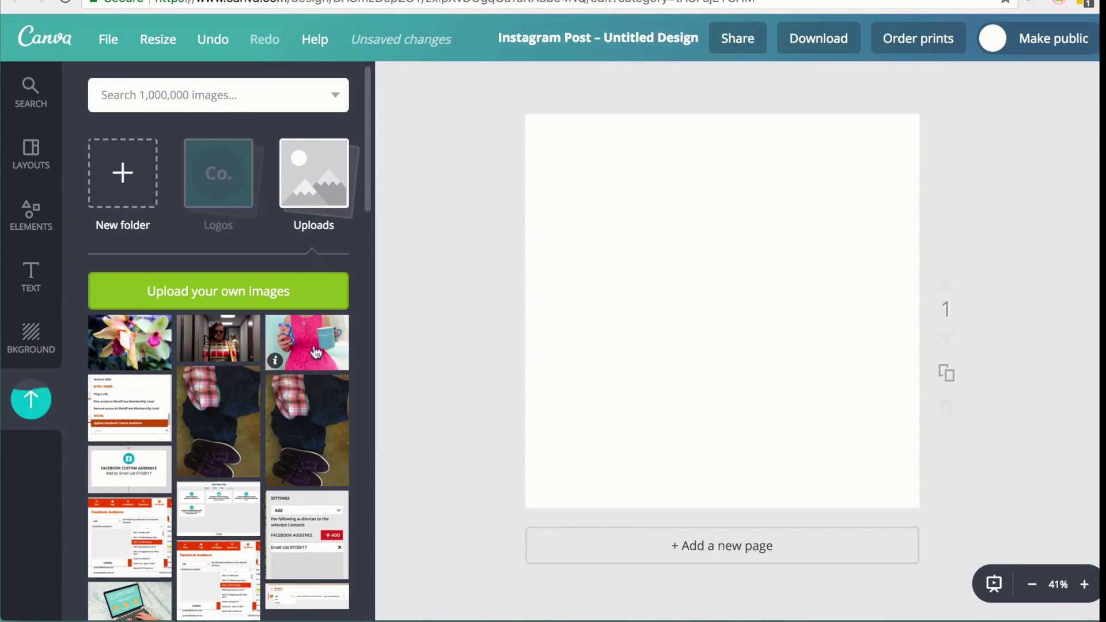
Drop the pink-dress photo onto the page and enlarge it until it fills the square
drag(311, 345, 731, 294)
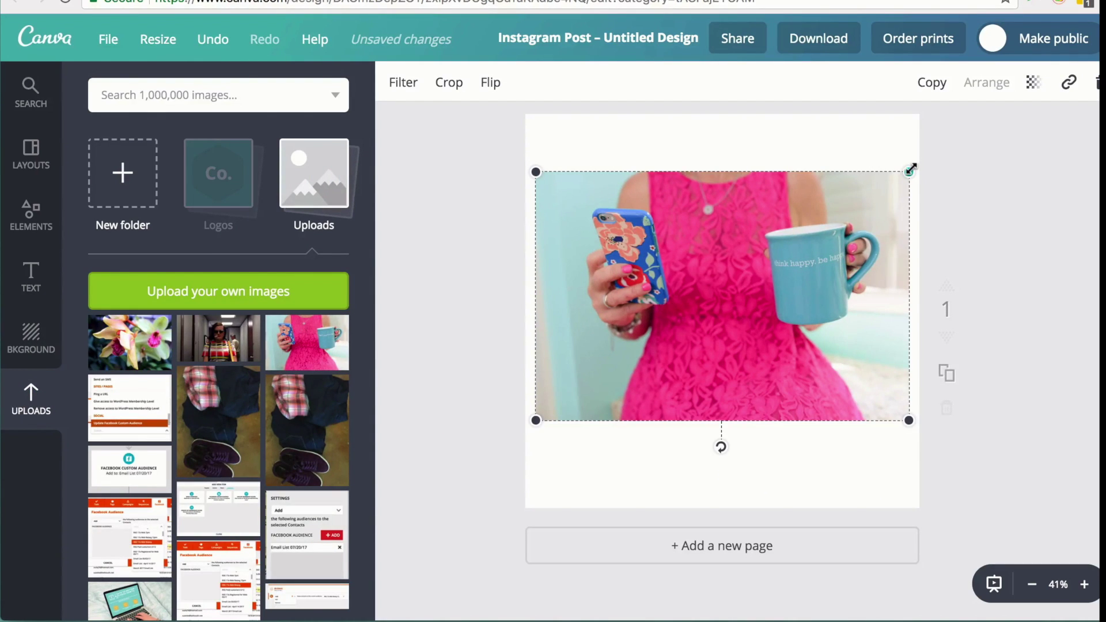
drag(910, 169, 934, 154)
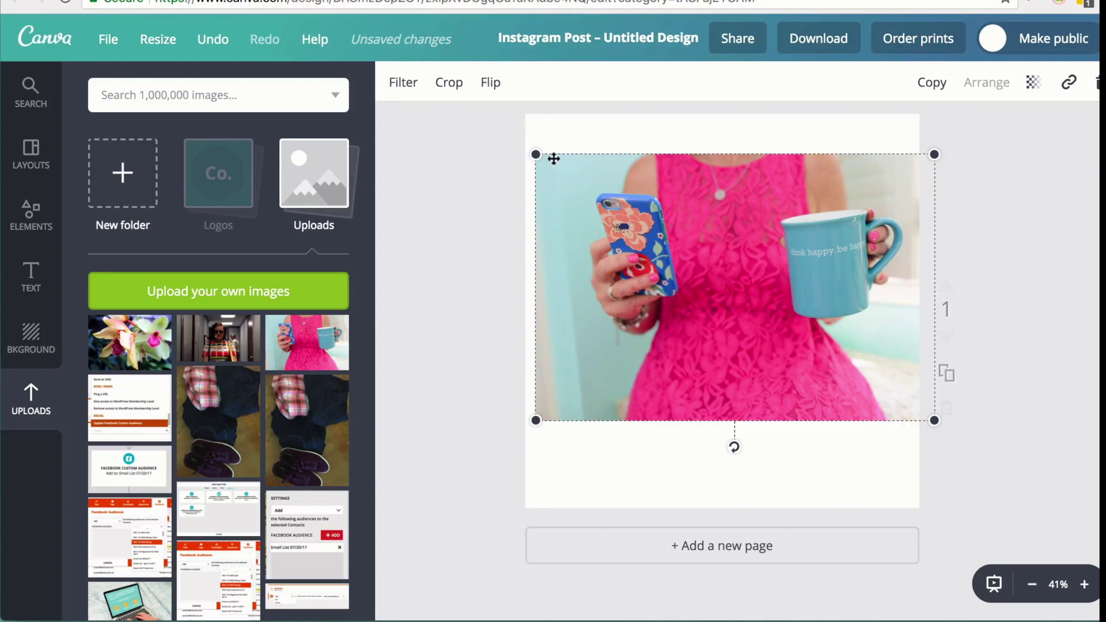
drag(537, 154, 505, 133)
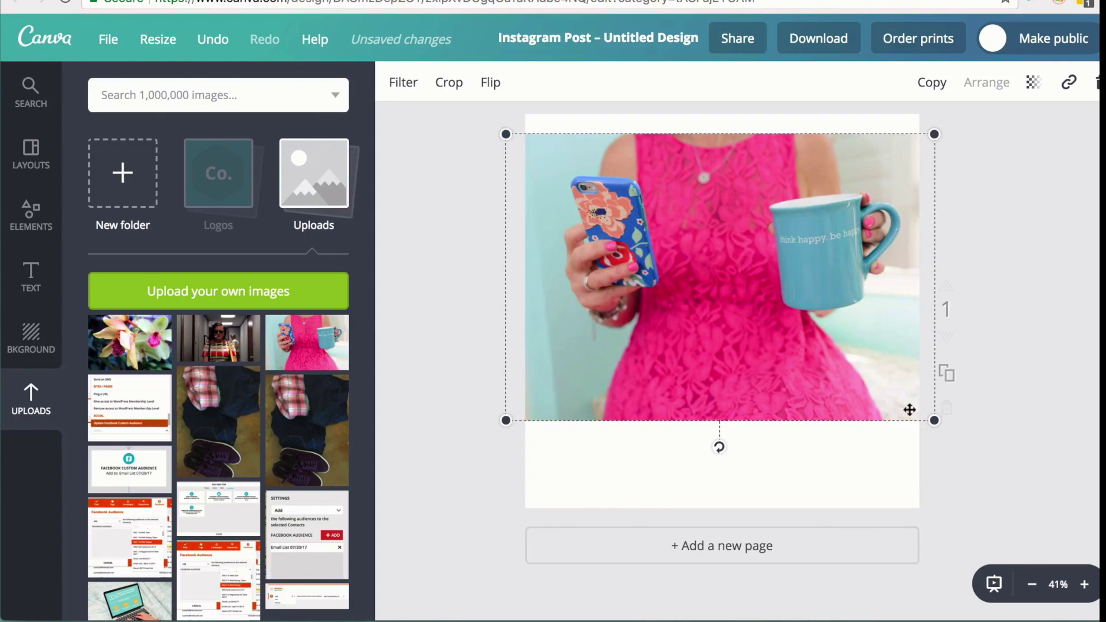
drag(935, 422, 1056, 503)
drag(859, 363, 823, 314)
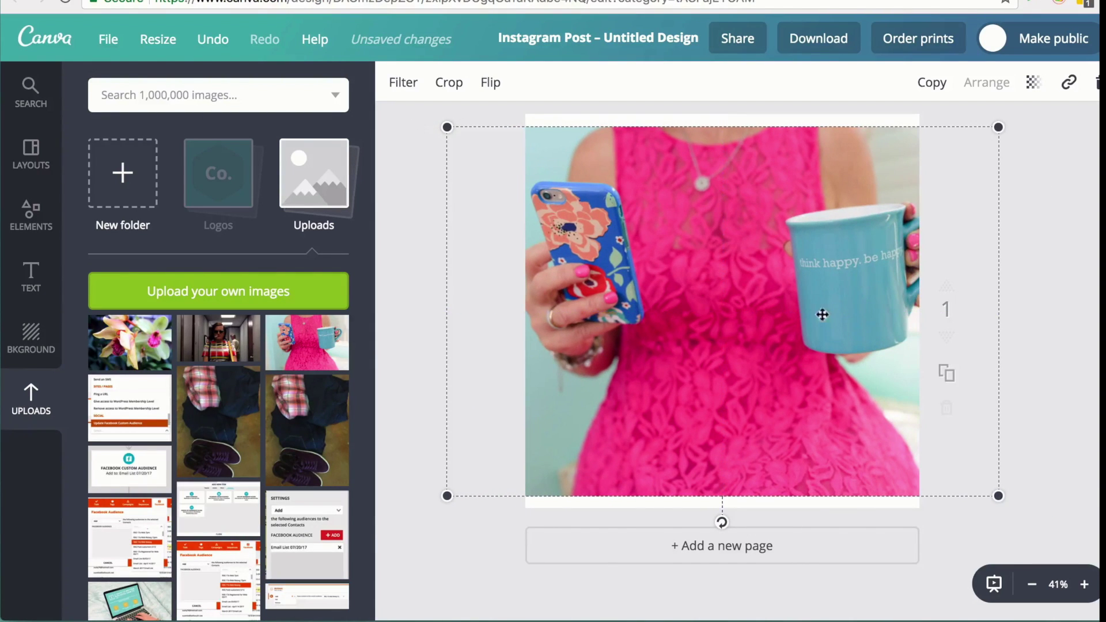
drag(999, 126, 1018, 109)
click(1002, 400)
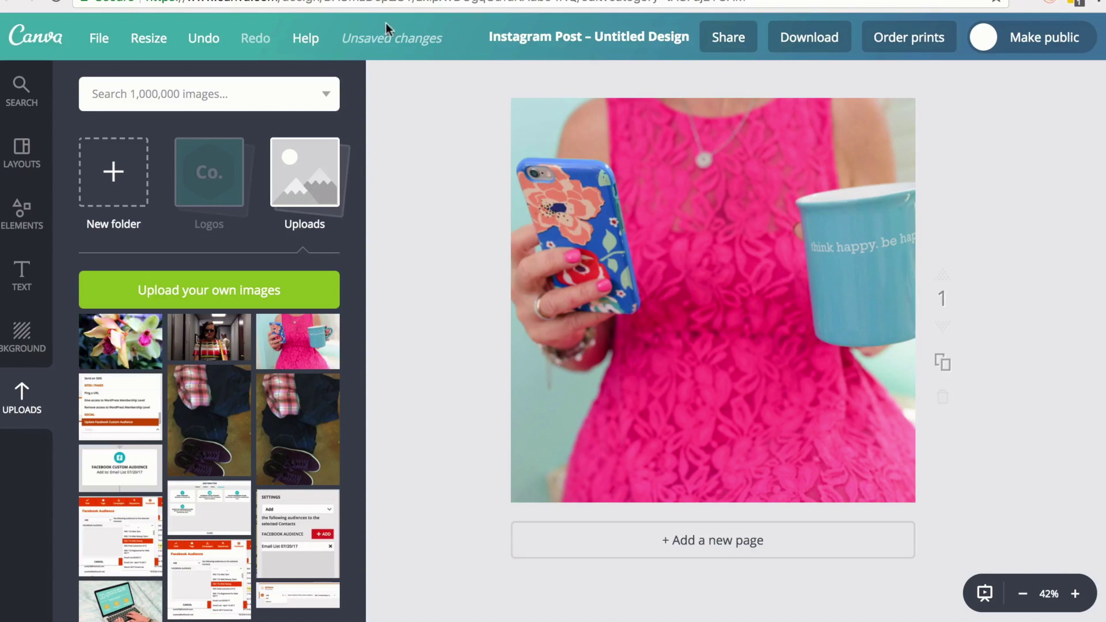
Add an outlined square from Shapes and shrink it between the phone and mug
click(24, 209)
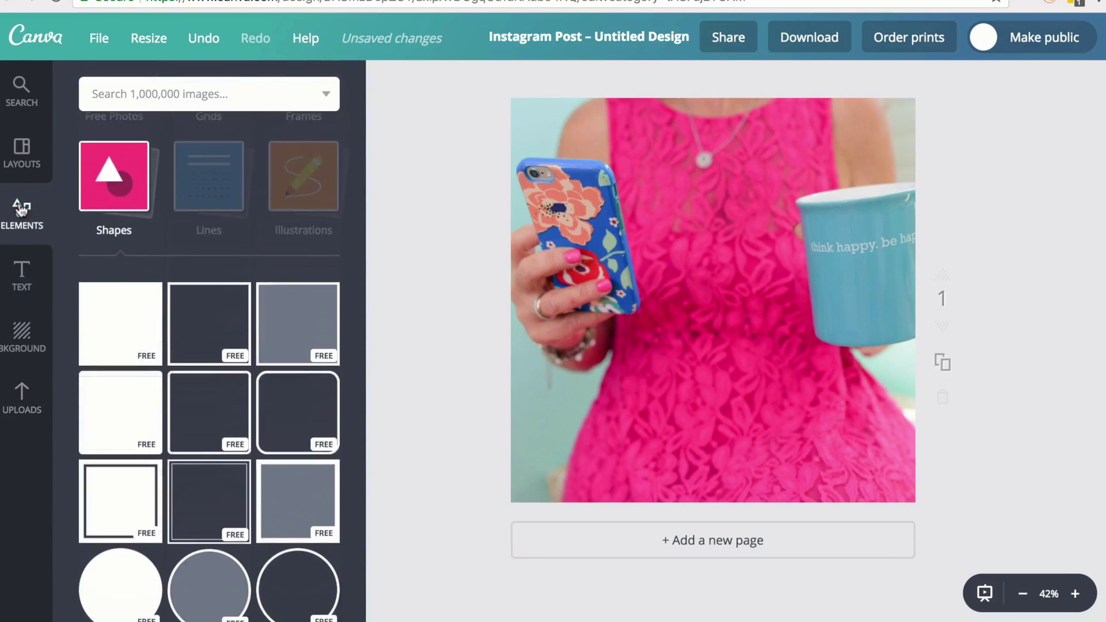
click(105, 196)
click(105, 195)
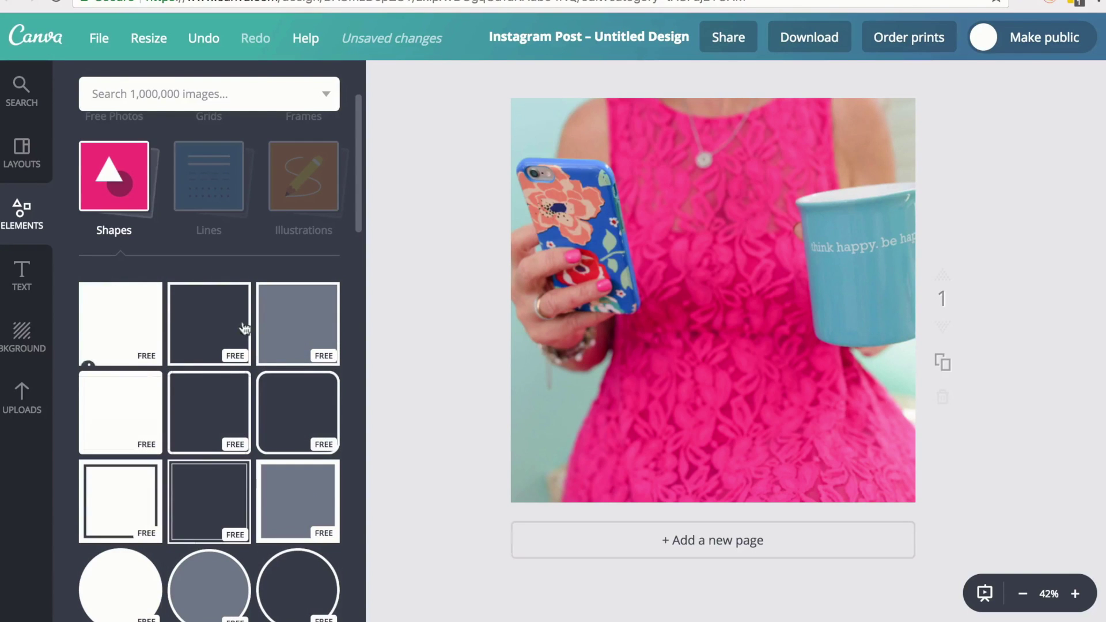
click(296, 326)
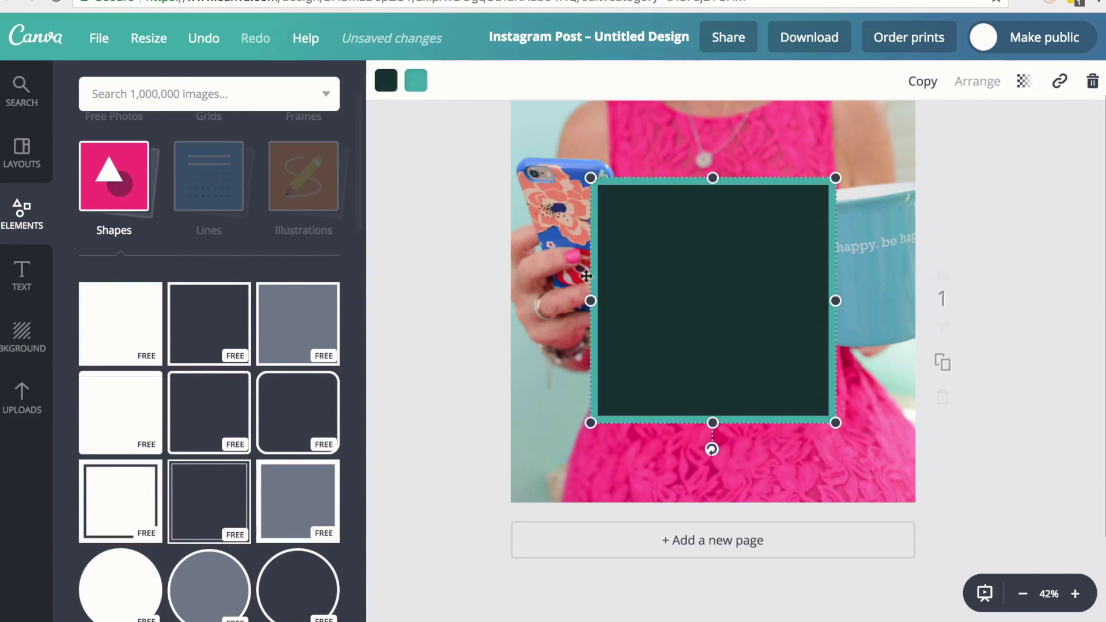
drag(590, 178, 672, 254)
drag(750, 286, 724, 251)
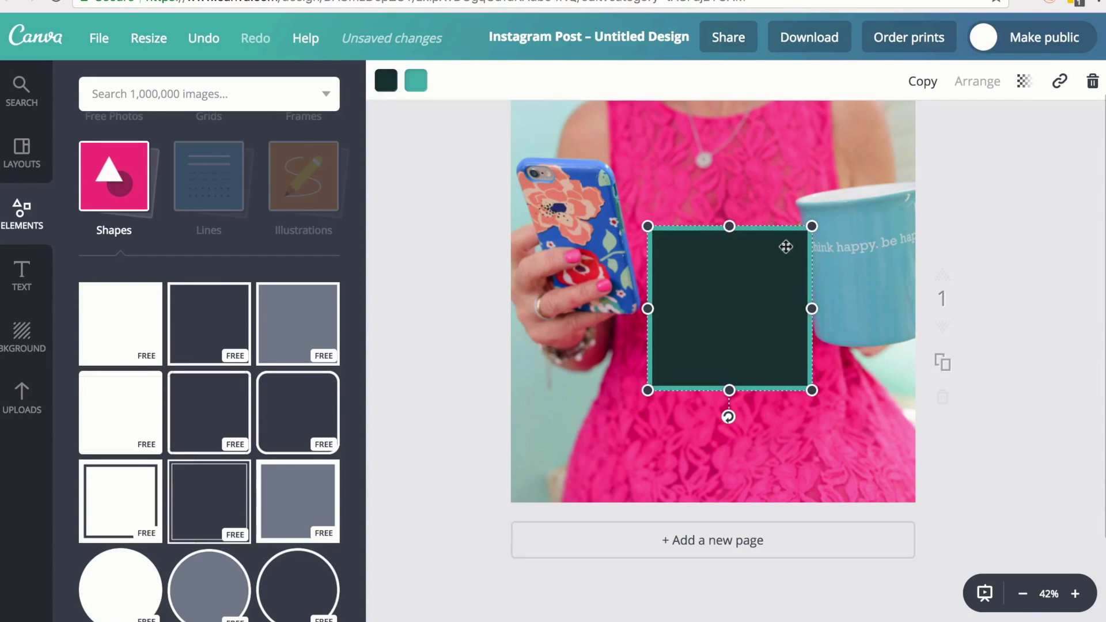
drag(795, 236, 778, 260)
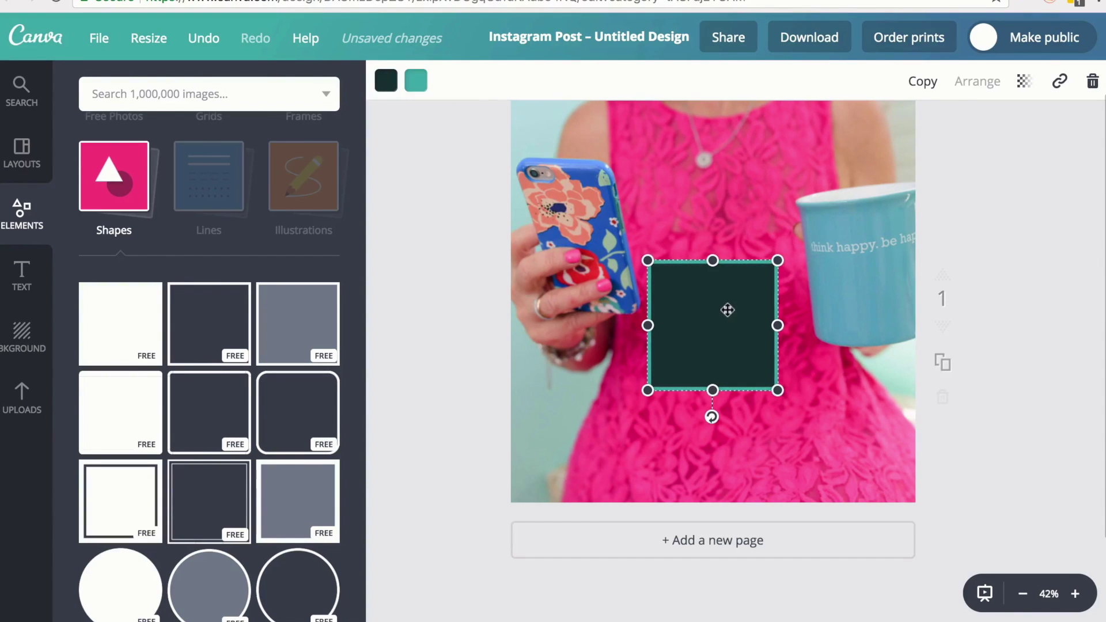
drag(727, 311, 732, 263)
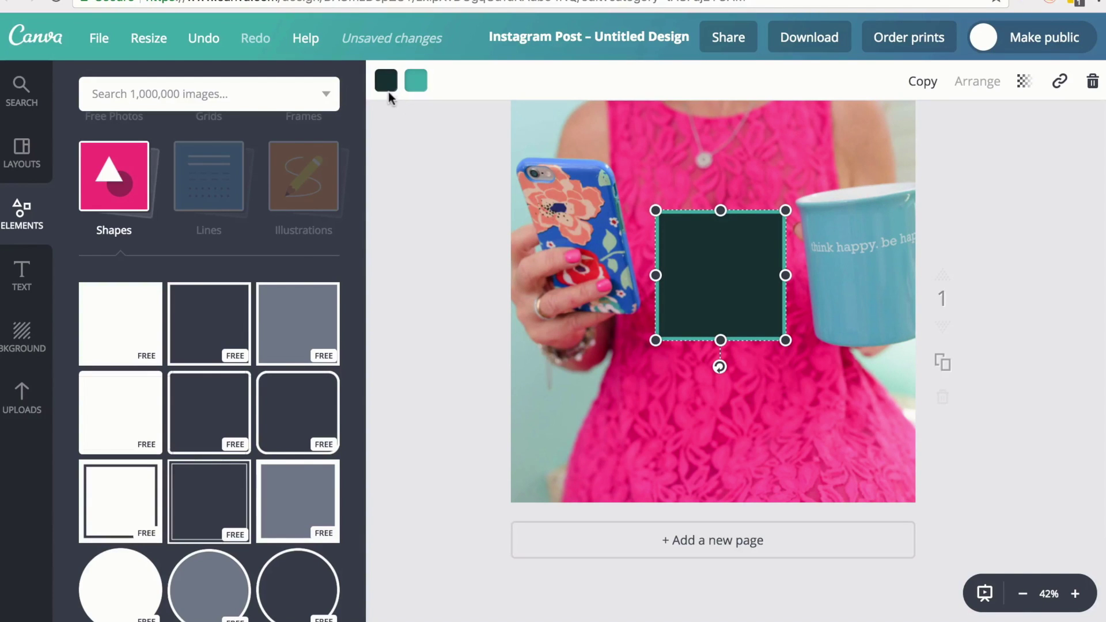
Give the square a green fill and a purple outline
click(386, 87)
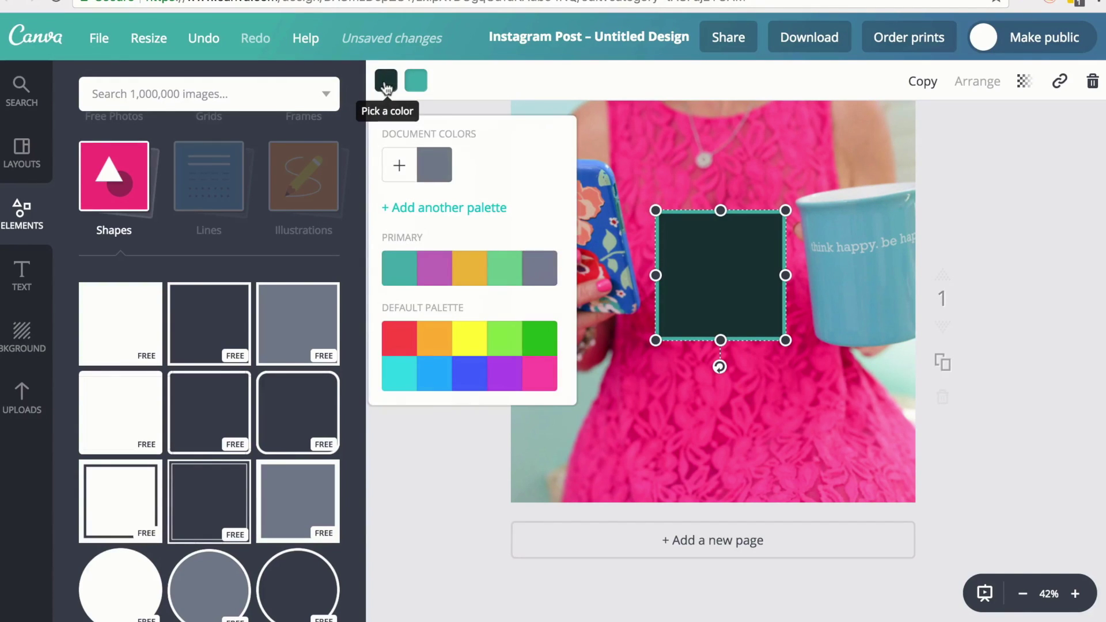
click(506, 263)
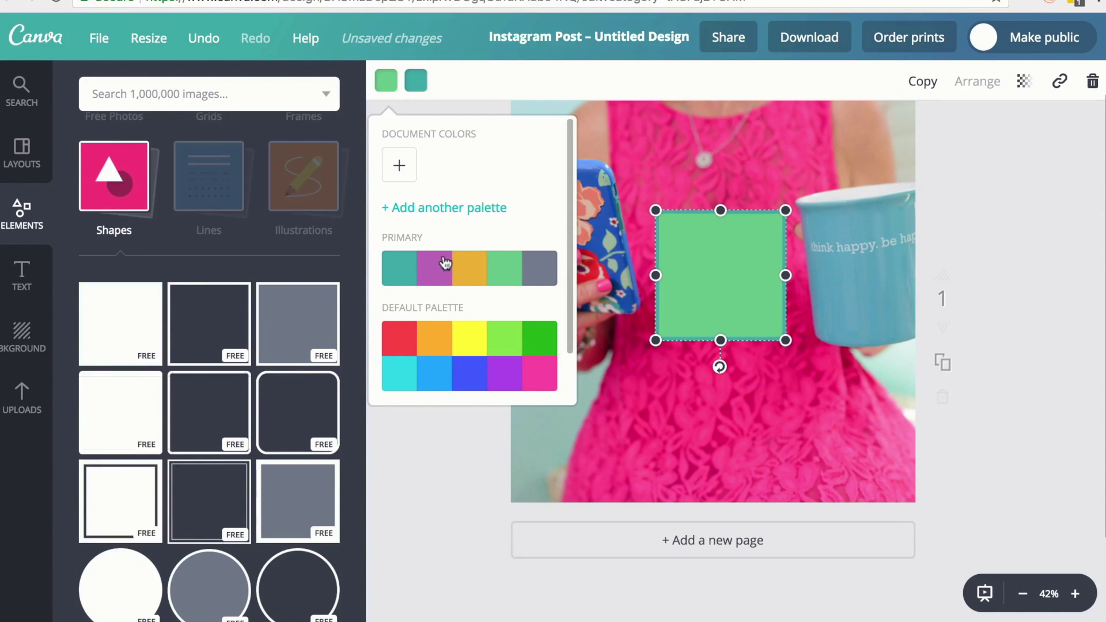
click(416, 84)
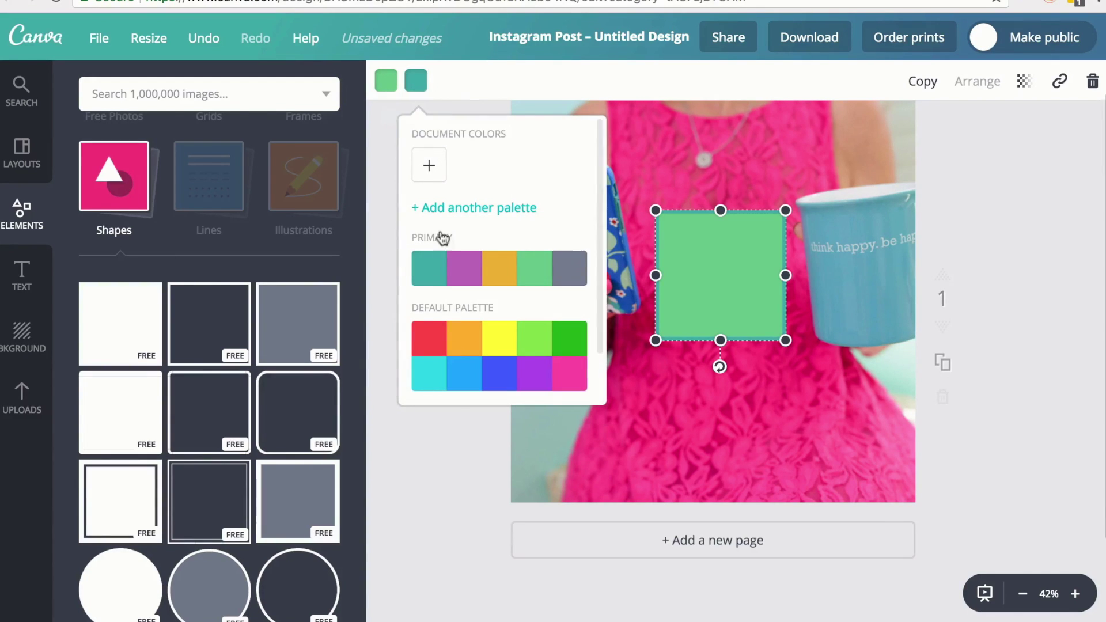
click(457, 263)
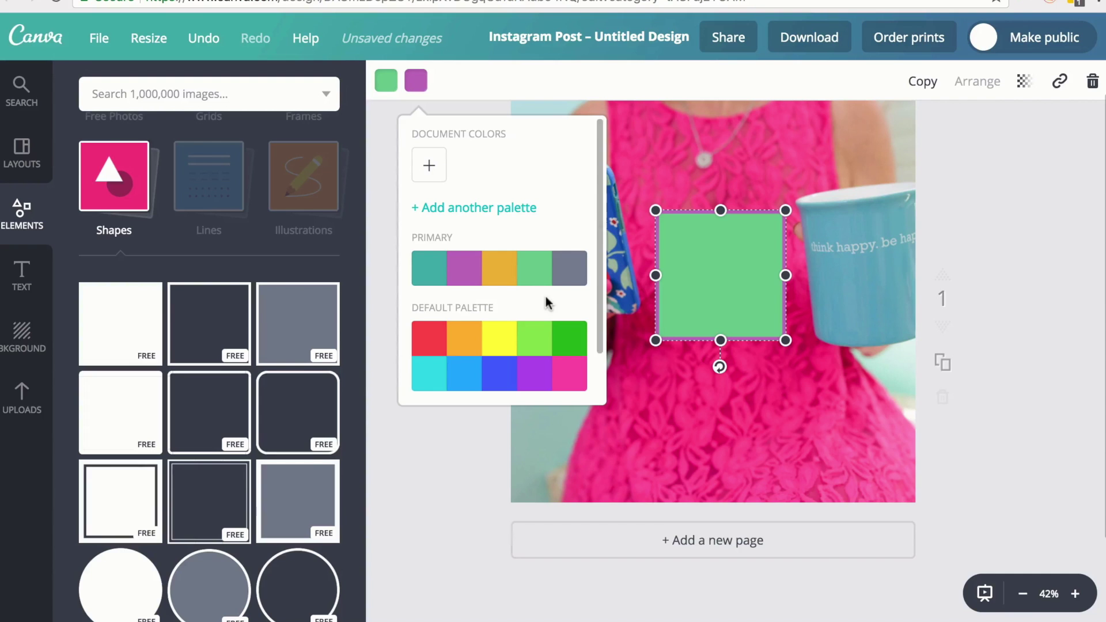
click(426, 167)
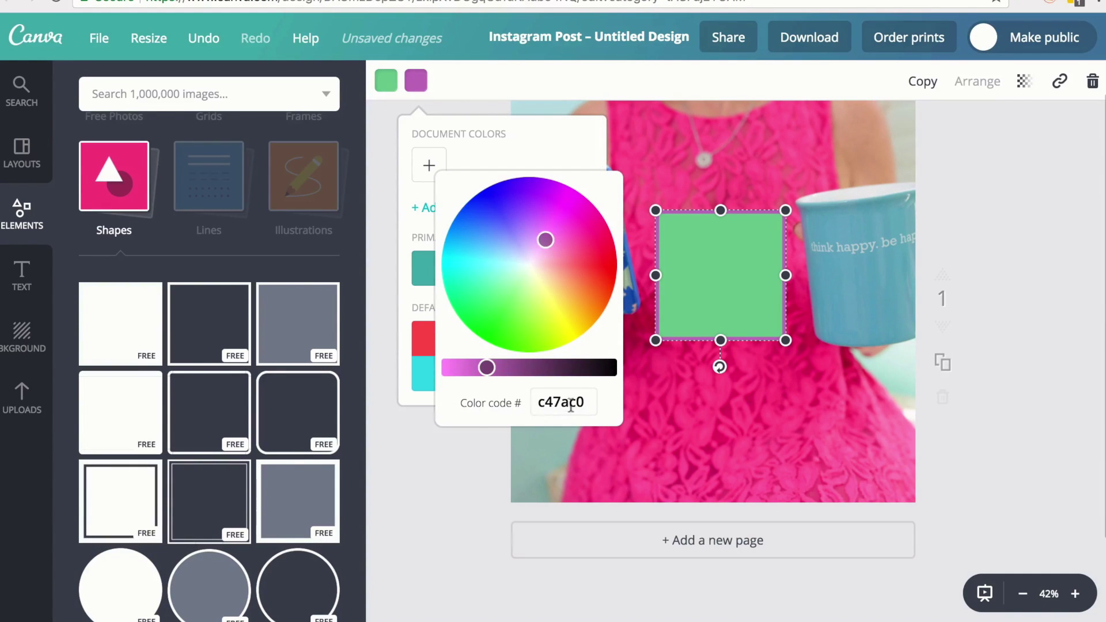
click(535, 162)
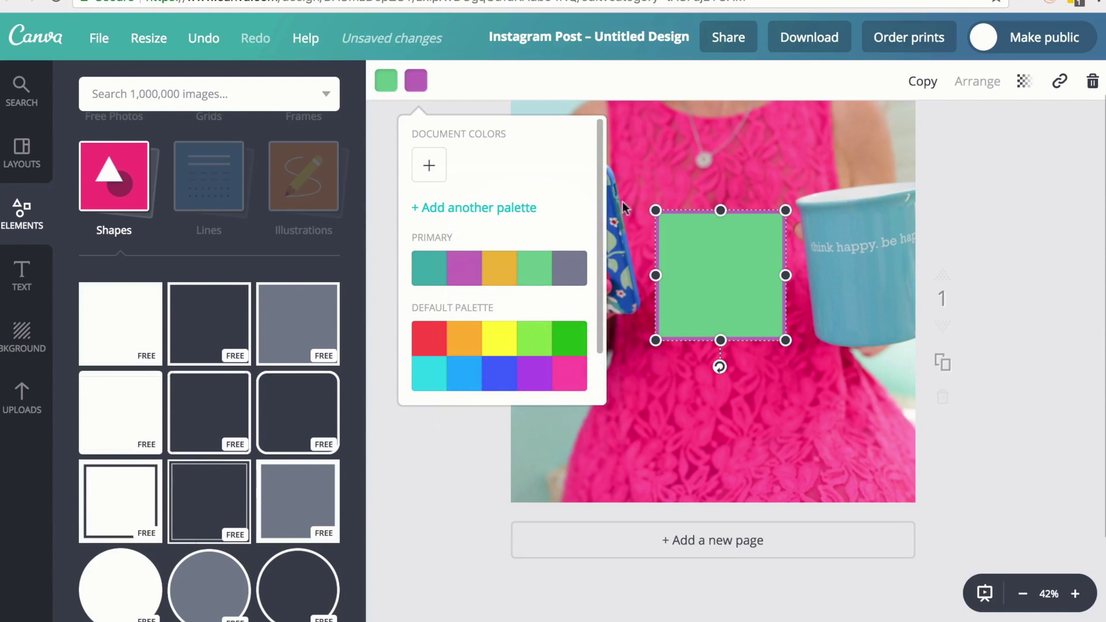
click(689, 242)
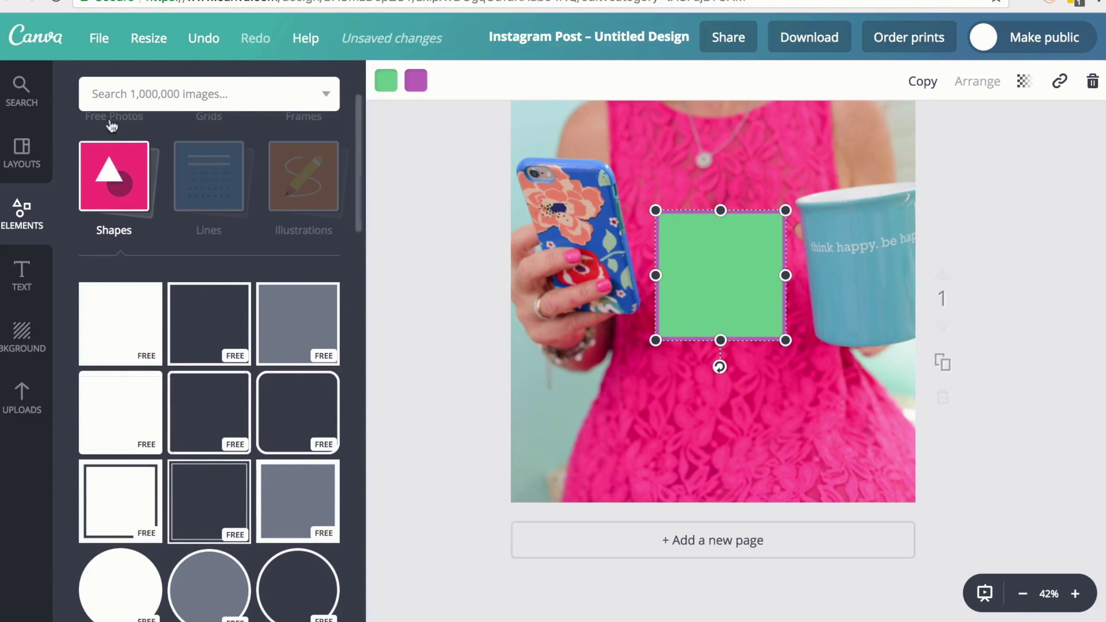
Add an 'Add heading' text box onto the green square
click(23, 262)
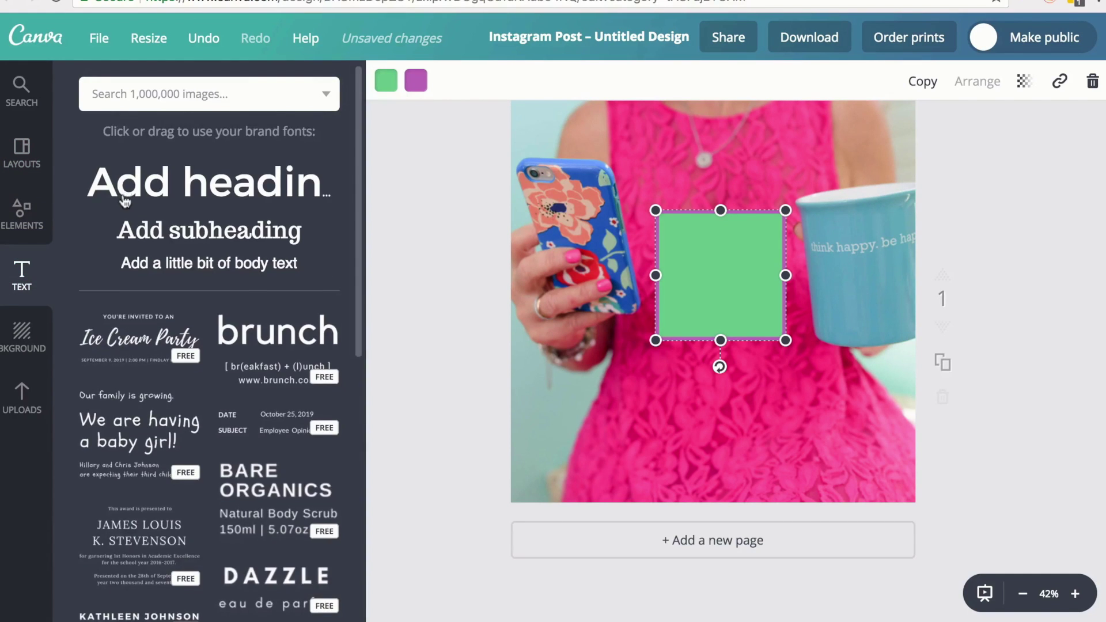
scroll(124, 200, down, 2)
scroll(124, 199, up, 2)
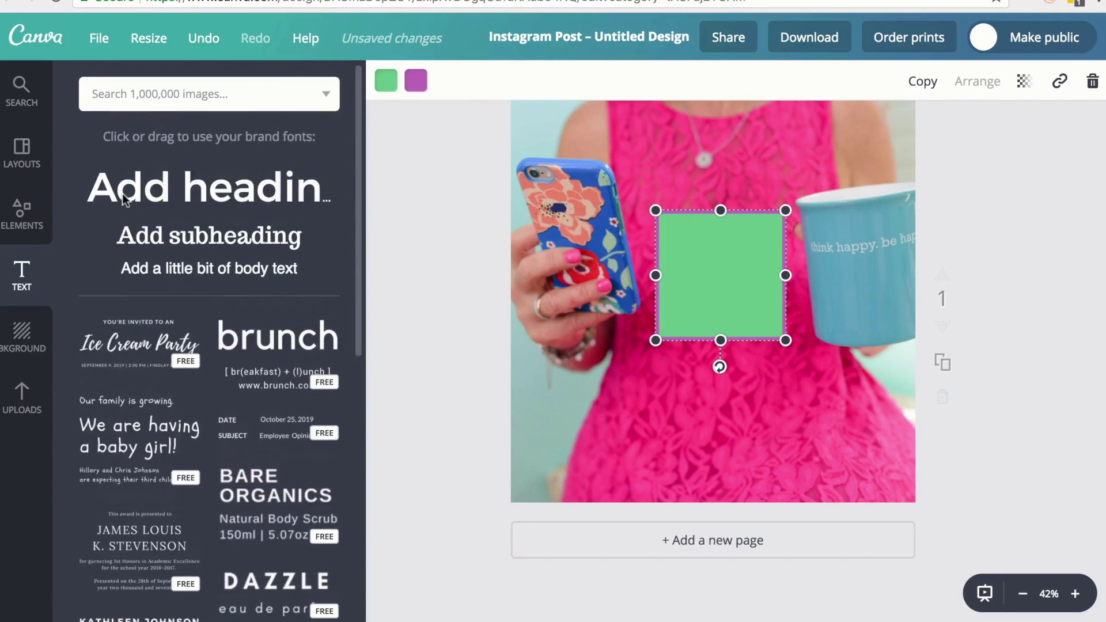
click(154, 198)
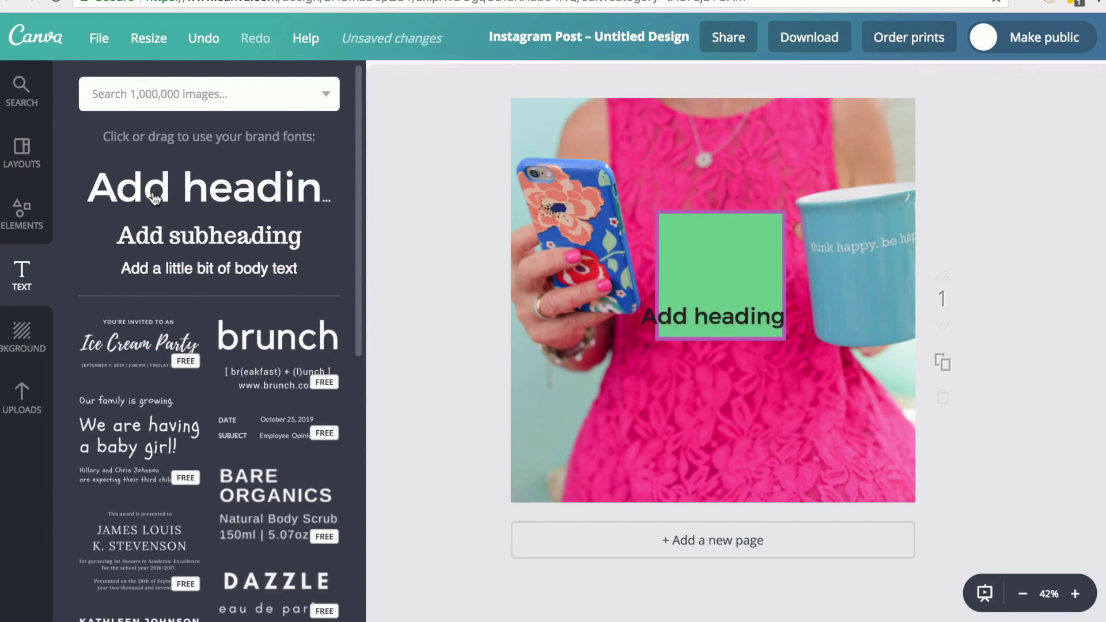
Make the heading text white and move it to the square's middle
click(781, 314)
drag(669, 314, 638, 317)
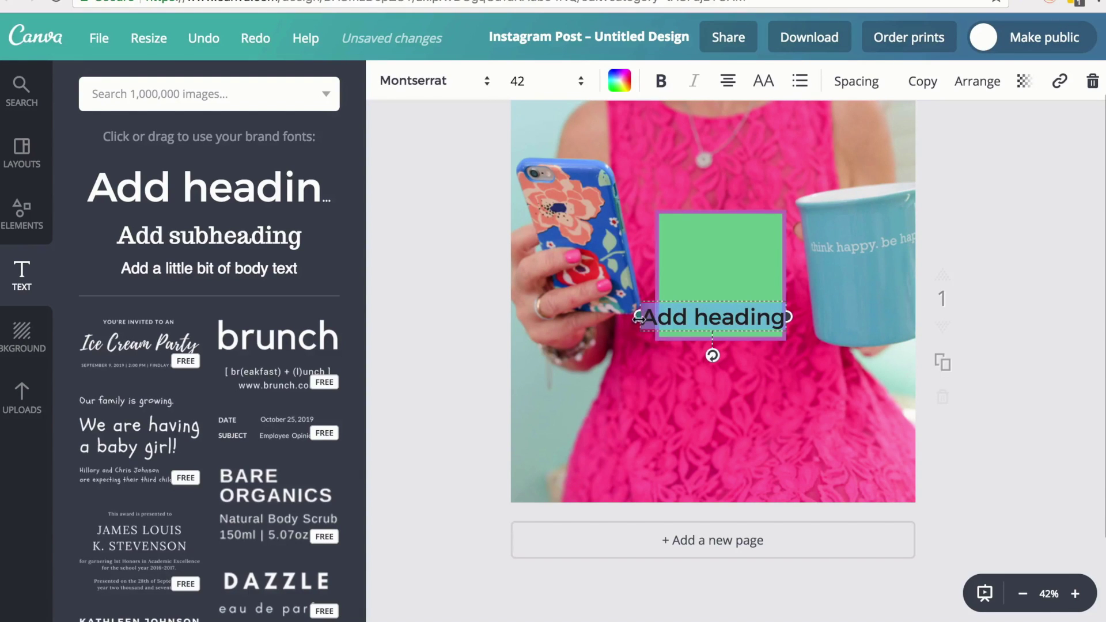
click(621, 87)
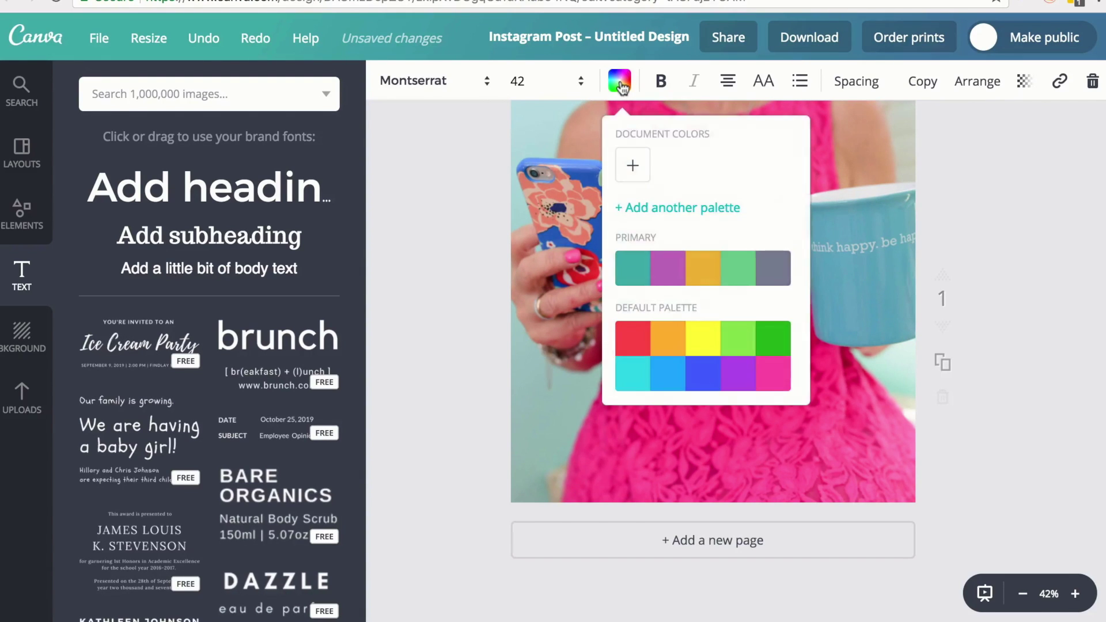
click(634, 166)
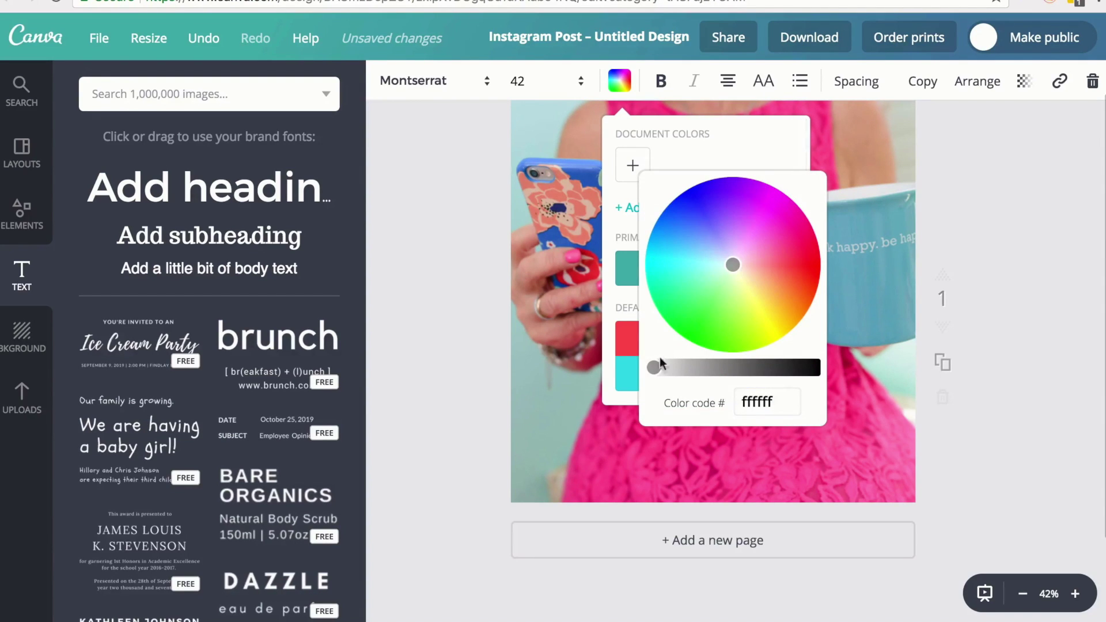
mouse_move(654, 368)
mouse_down()
mouse_move(668, 368)
mouse_move(641, 373)
mouse_up()
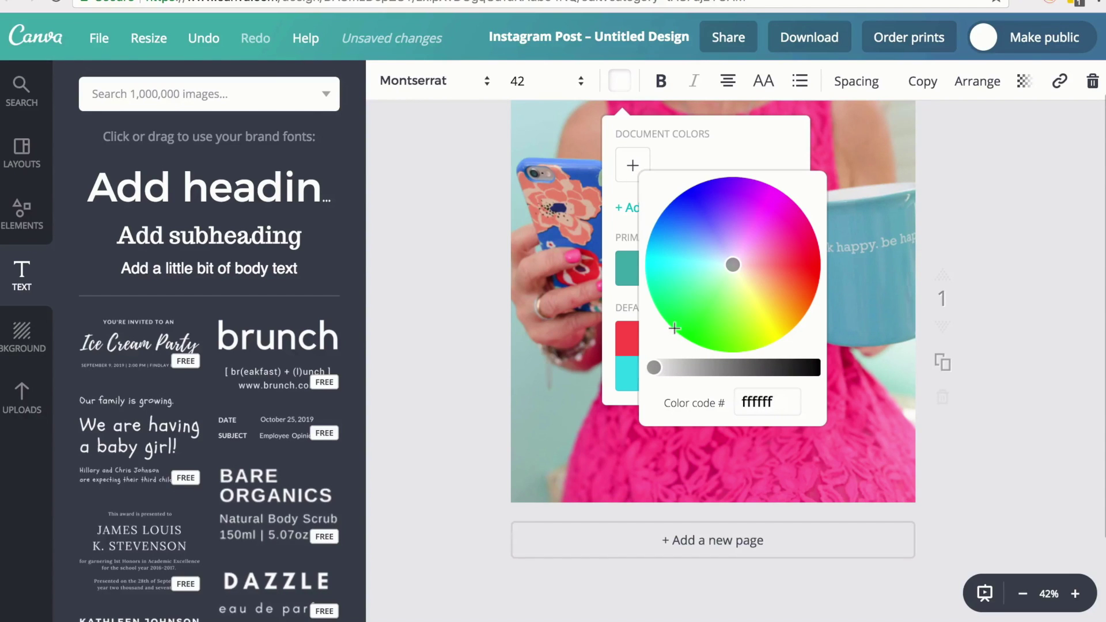
click(683, 152)
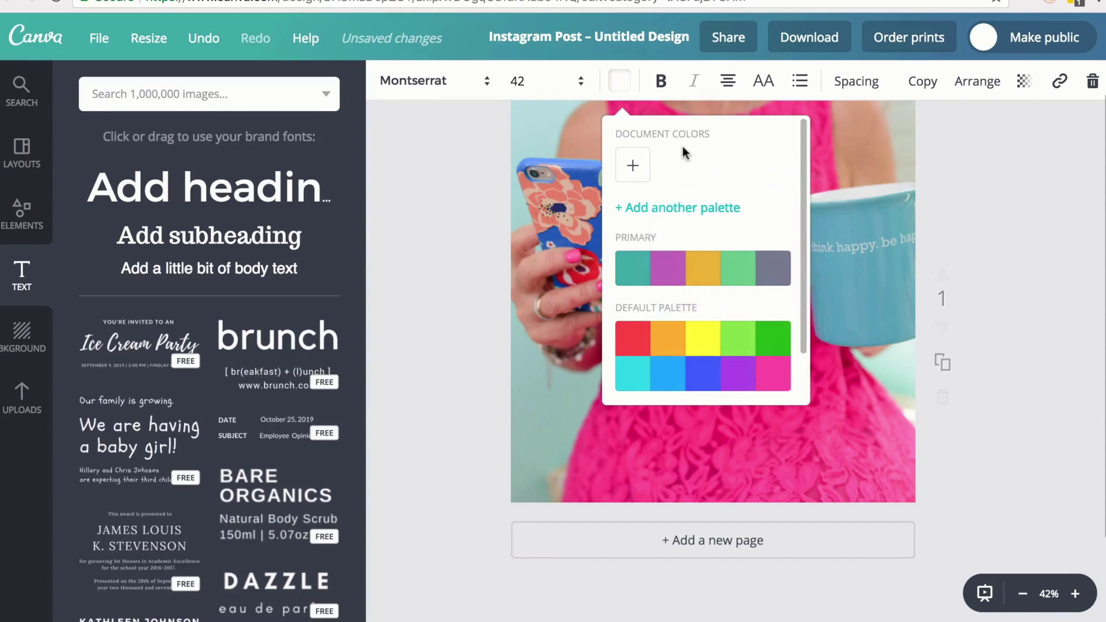
click(570, 132)
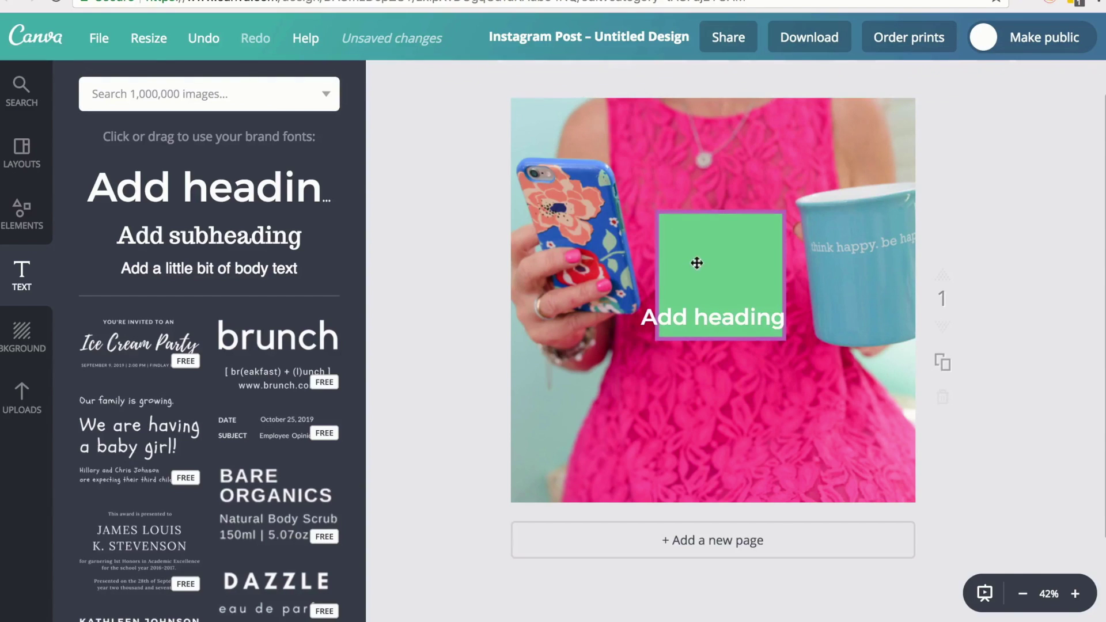
drag(745, 315, 791, 280)
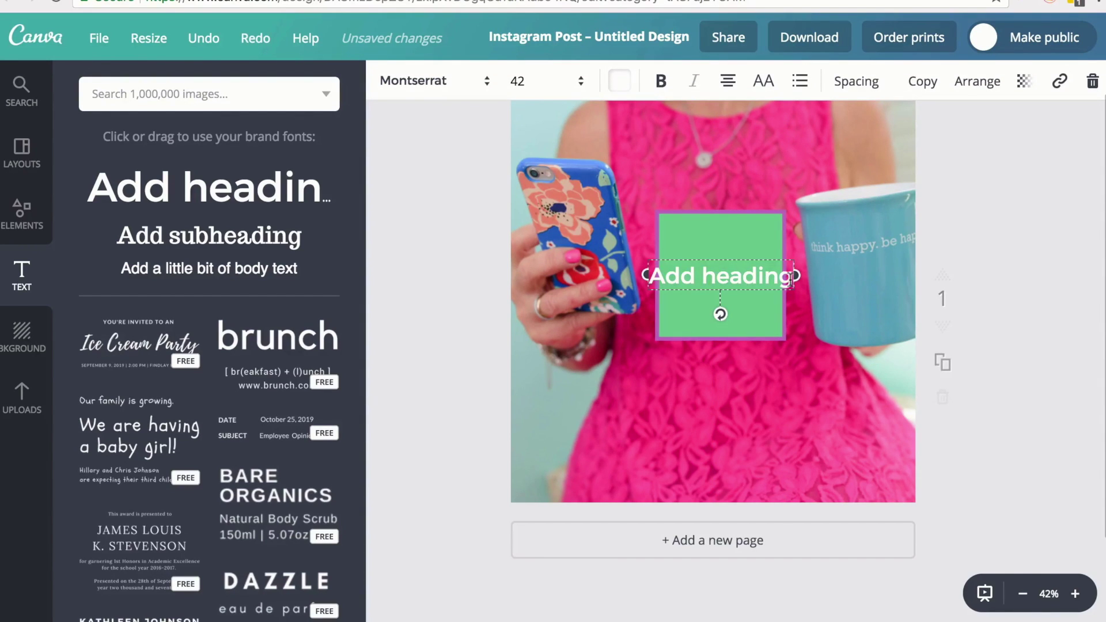
Replace the heading text with 'I have a surprise for you...'
key(BackSpace)
key(BackSpace)
key(BackSpace)
key(BackSpace)
key(BackSpace)
key(BackSpace)
key(BackSpace)
key(BackSpace)
key(BackSpace)
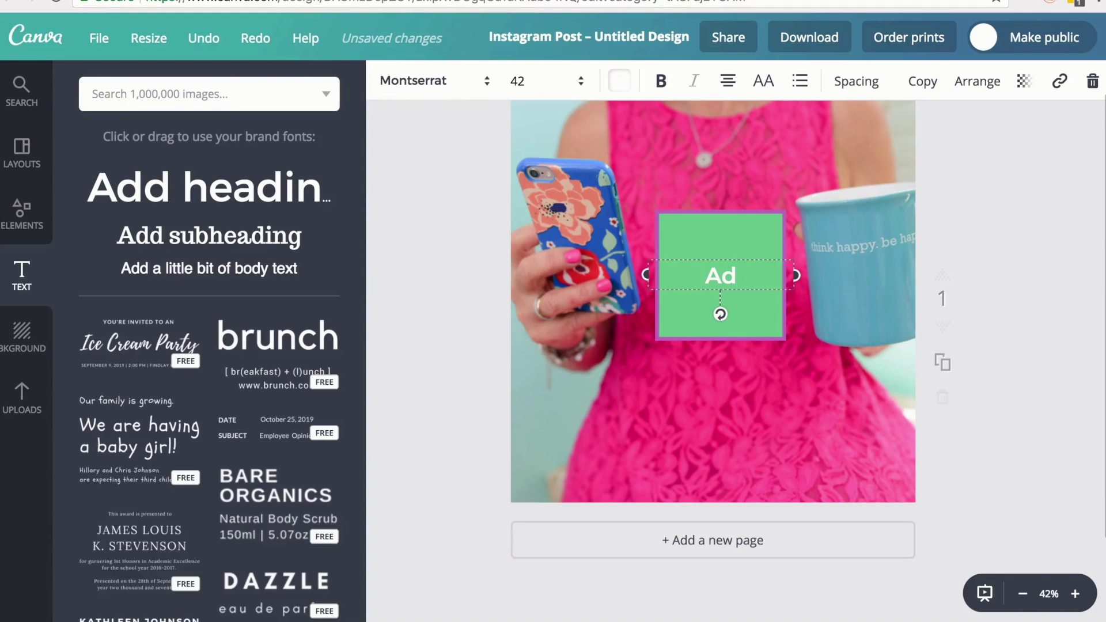
key(BackSpace)
text(I have a surprise for you.)
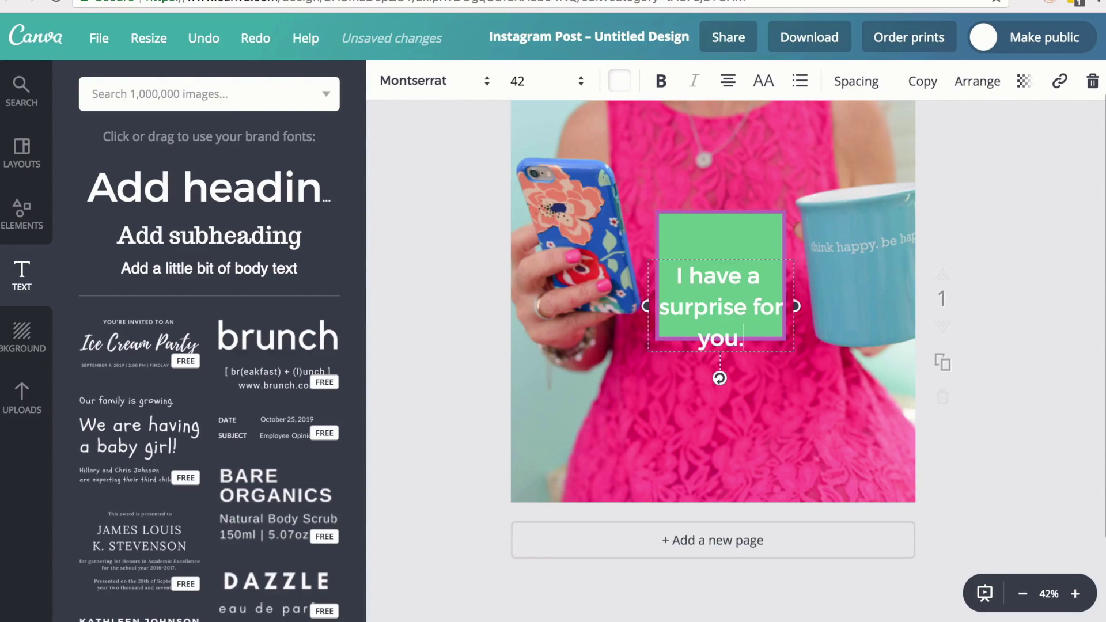
text(..)
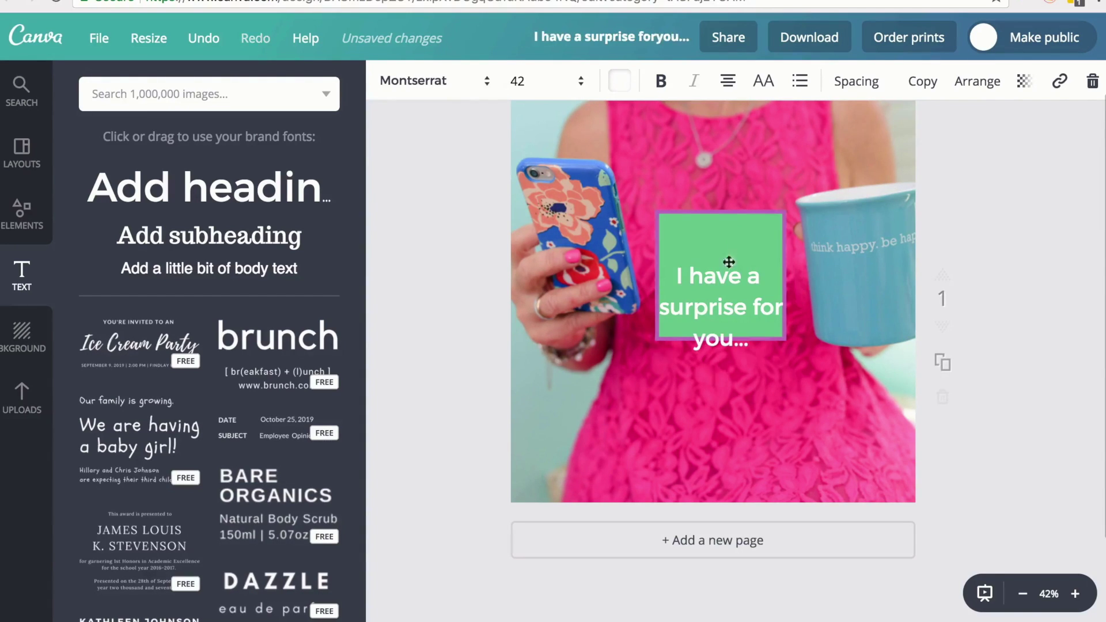
mouse_move(728, 259)
mouse_down()
mouse_move(721, 271)
mouse_move(721, 251)
mouse_up()
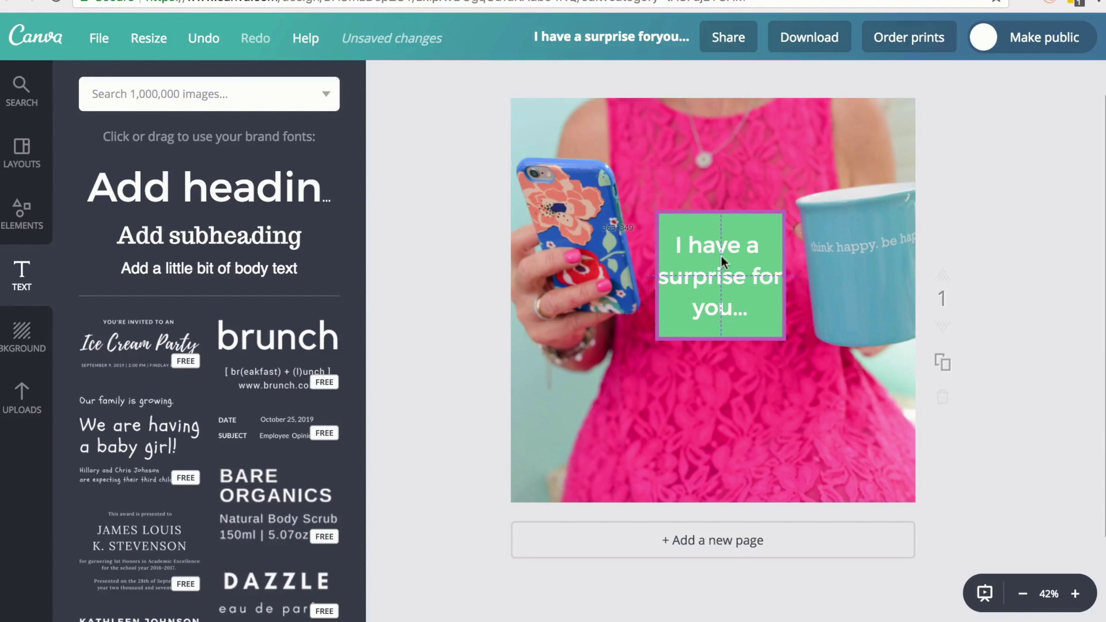
click(767, 244)
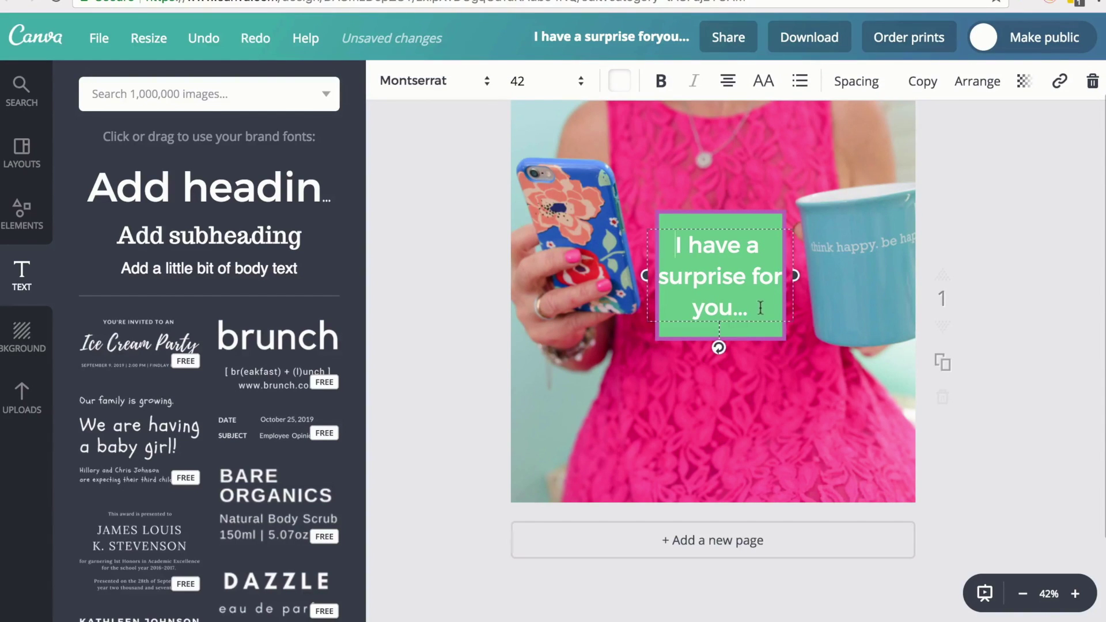
Set the message's font size to 36 and centre it on the square
drag(700, 290, 669, 269)
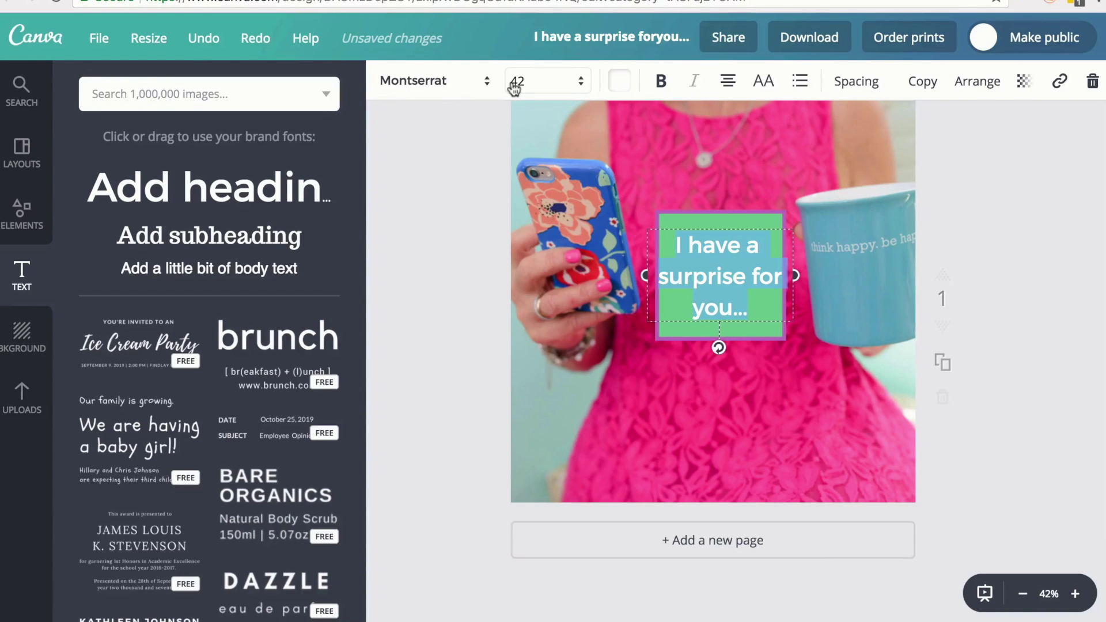
click(579, 84)
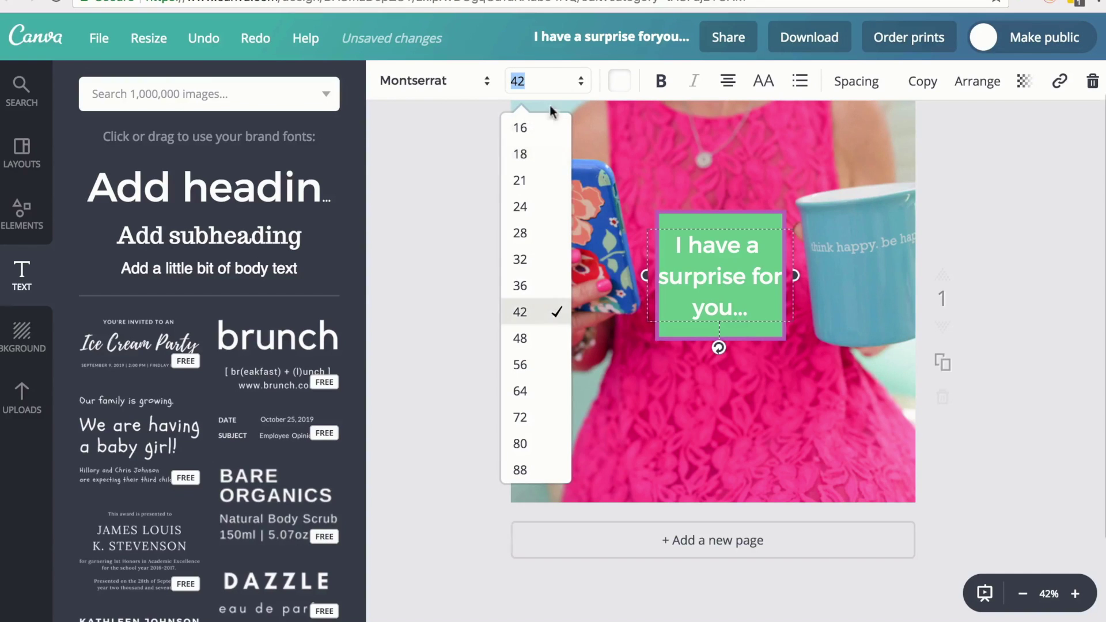
click(542, 80)
drag(751, 314, 678, 257)
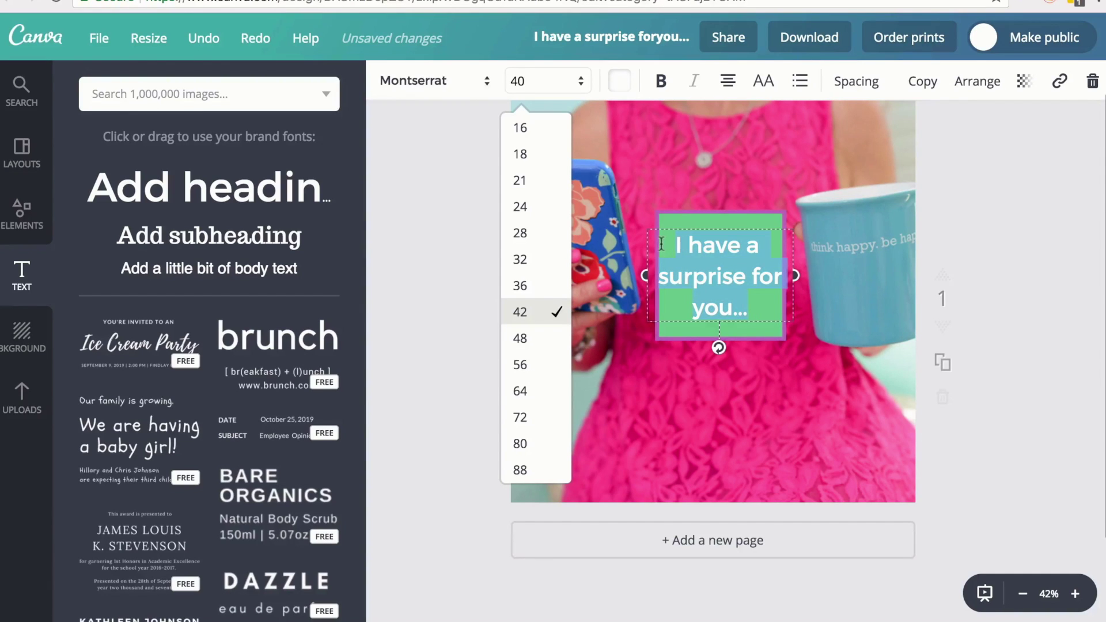
click(525, 288)
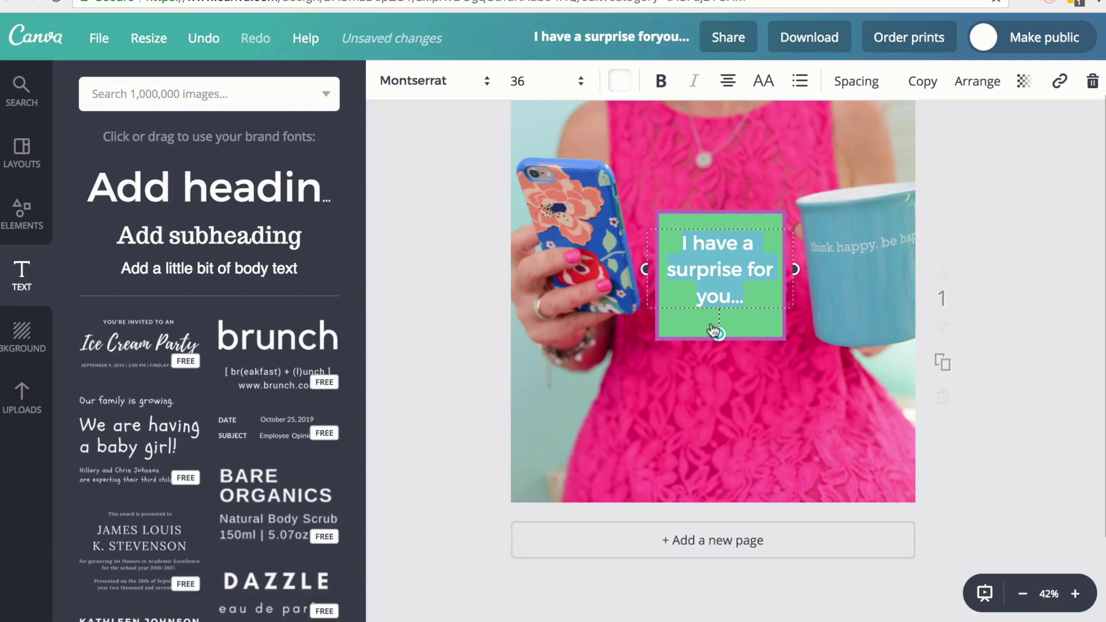
drag(726, 274, 731, 282)
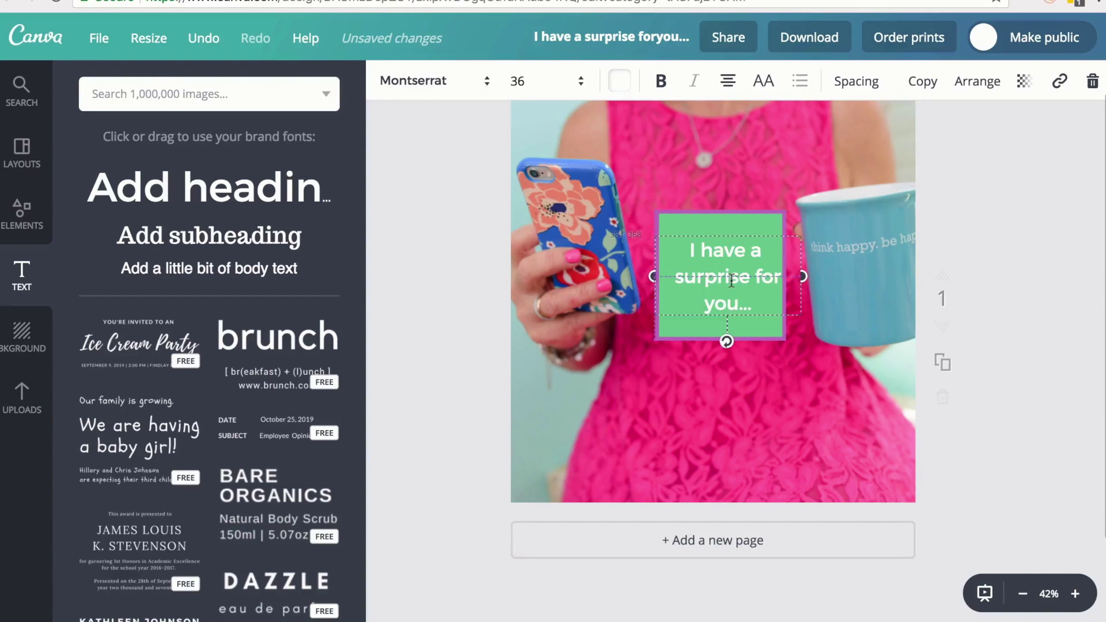
click(734, 197)
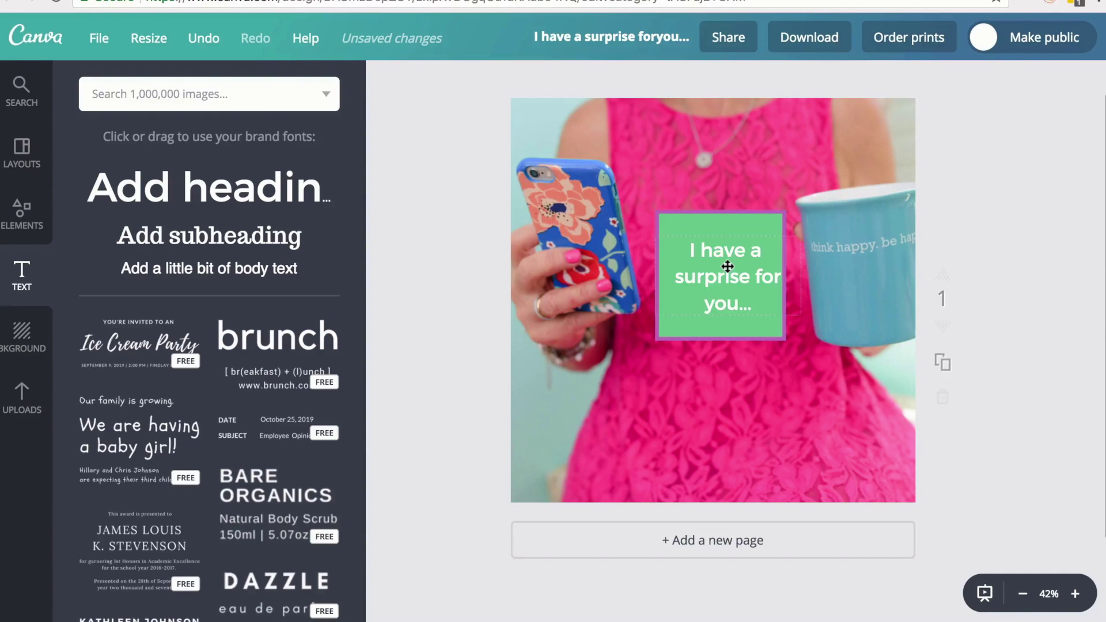
Set the download file type to Animated GIF/Movie and preview the animation
click(812, 41)
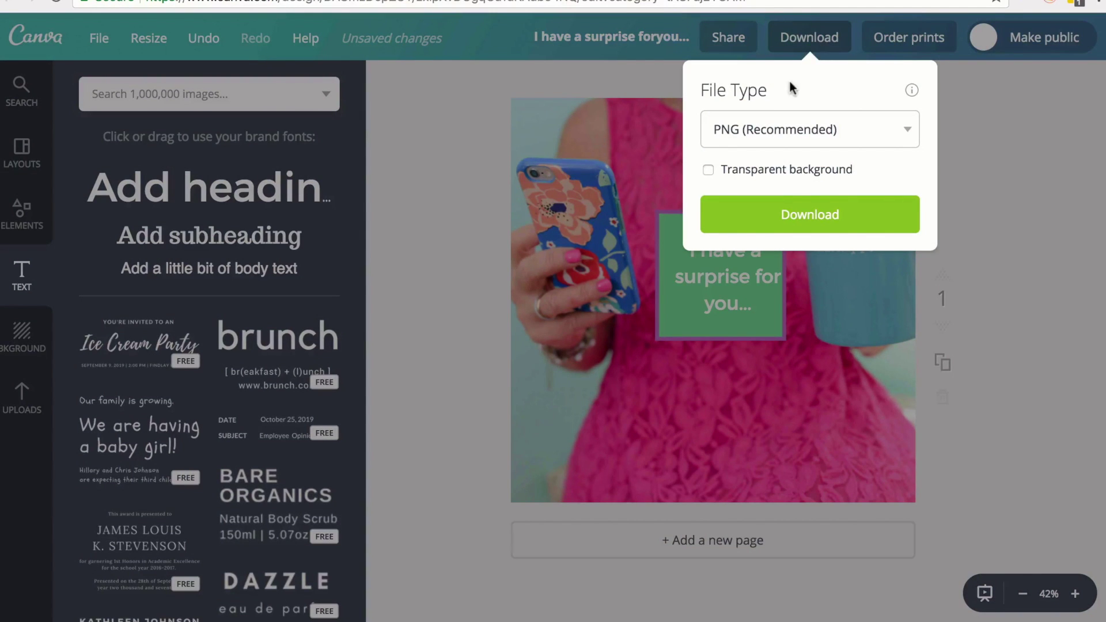
click(909, 131)
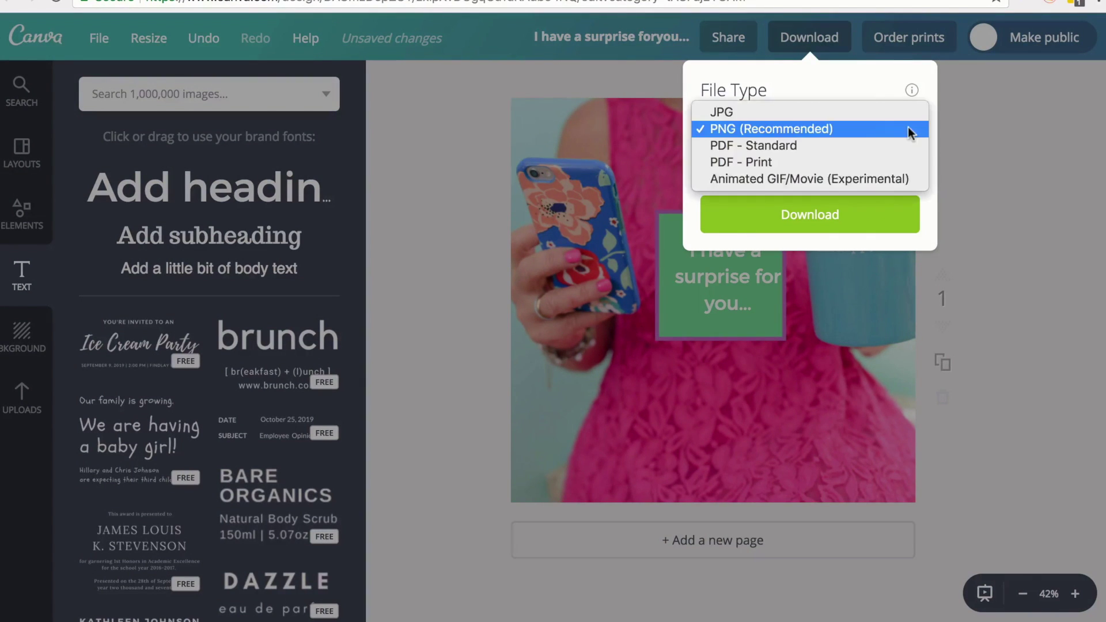
click(887, 182)
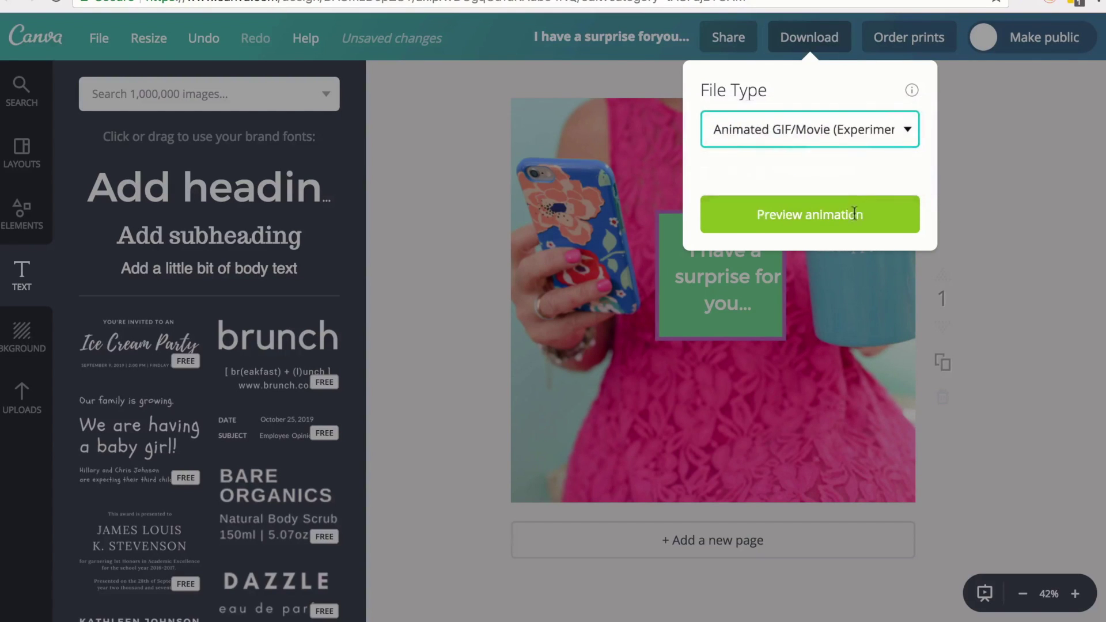
click(813, 301)
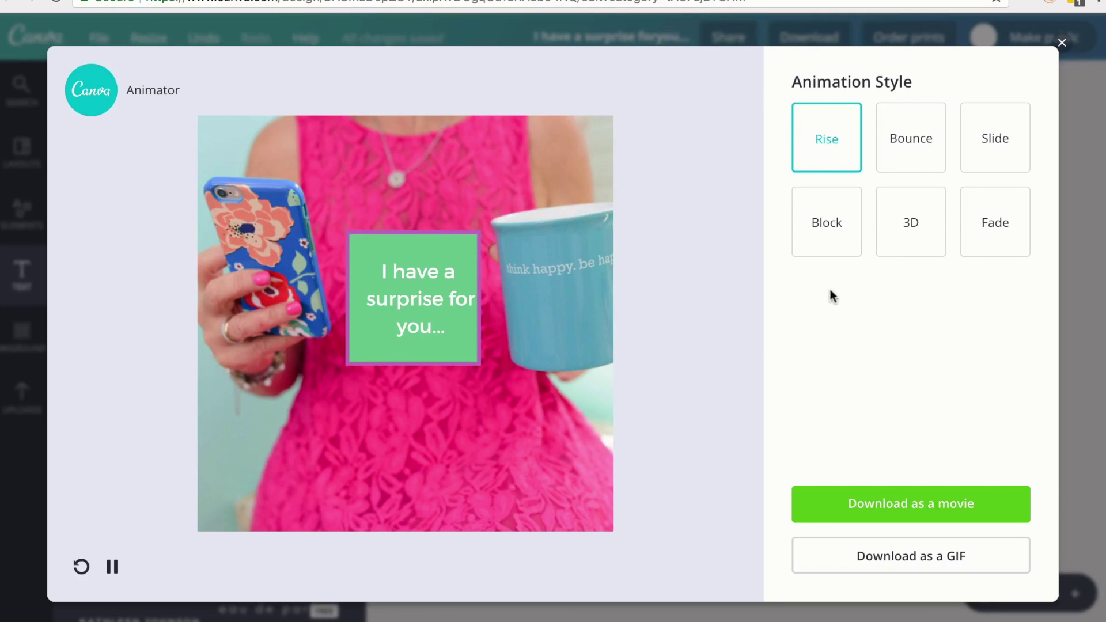
Compare Bounce, Slide, Block, 3D and Fade, choose Block, and download as GIF
click(909, 154)
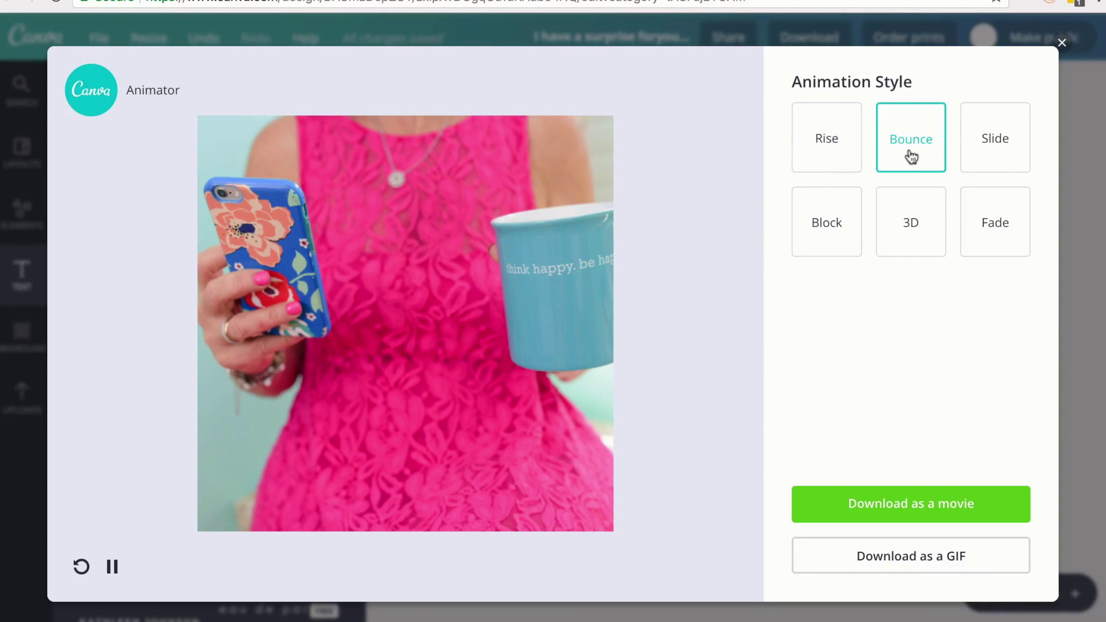
click(975, 152)
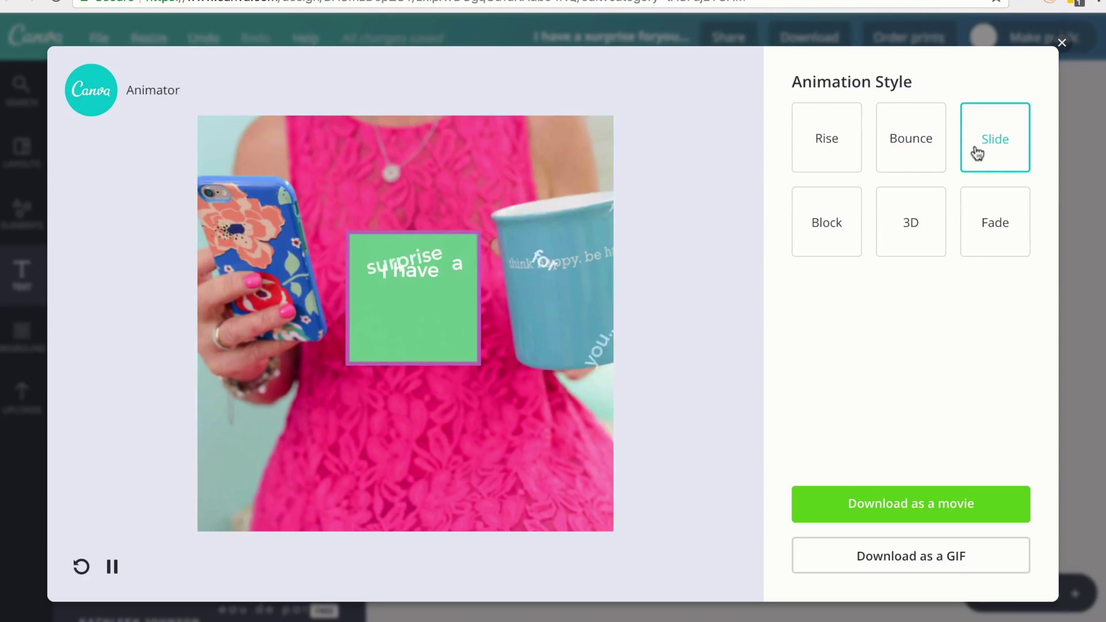
click(841, 207)
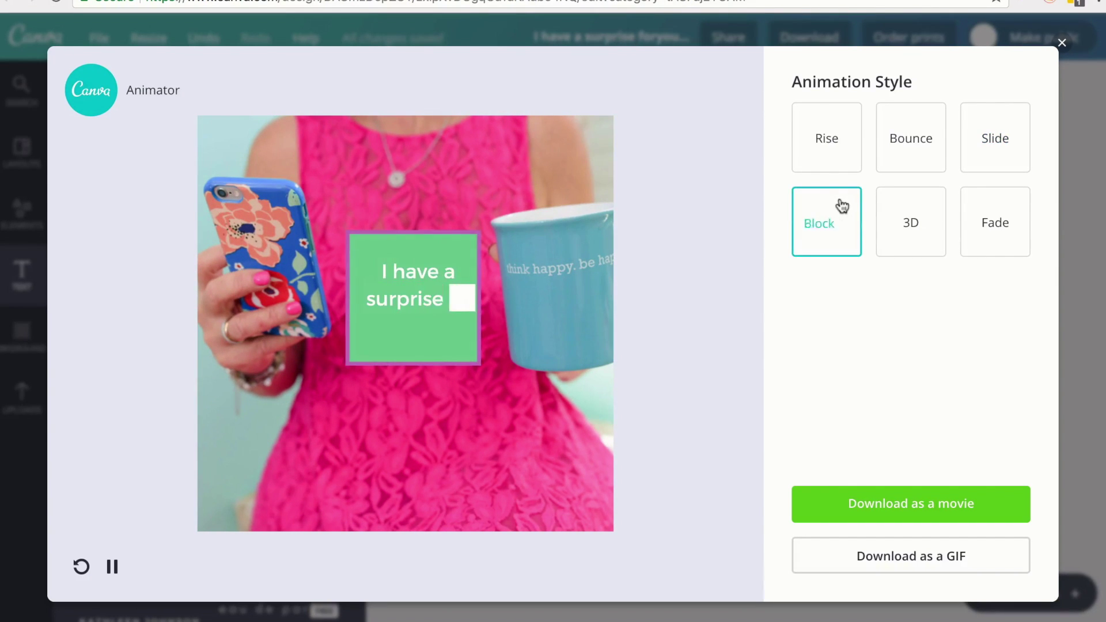
click(909, 223)
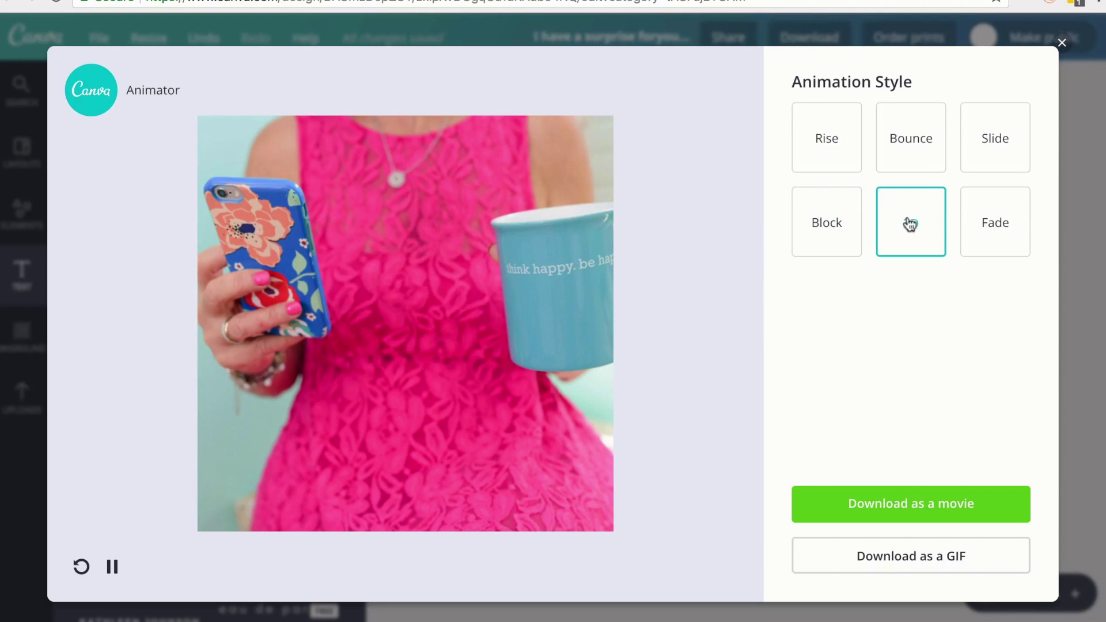
click(986, 228)
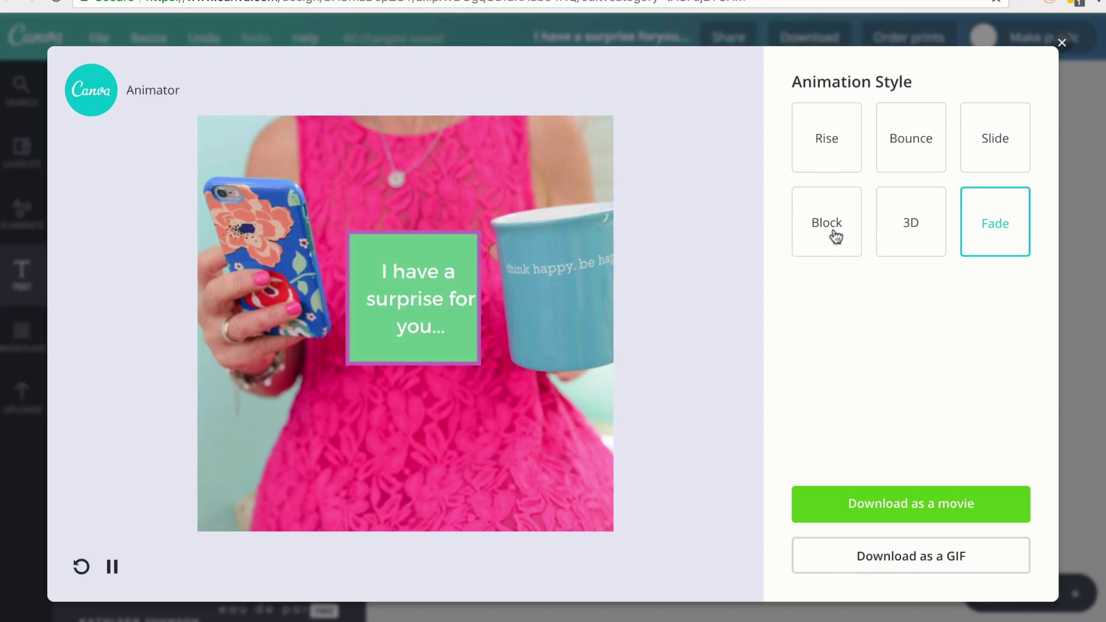
click(834, 236)
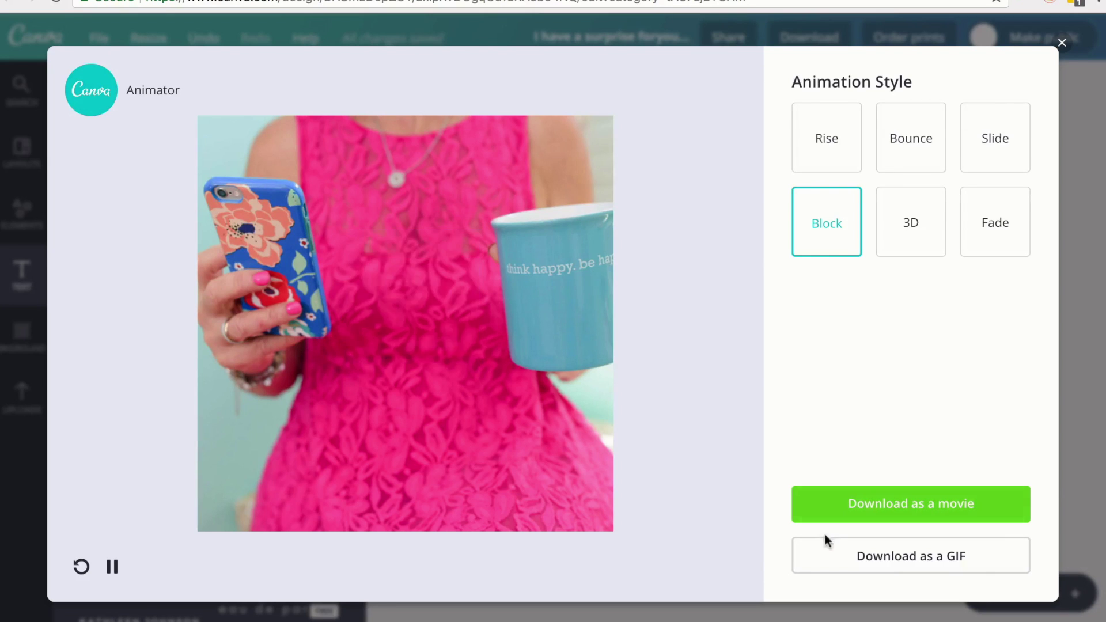
click(826, 552)
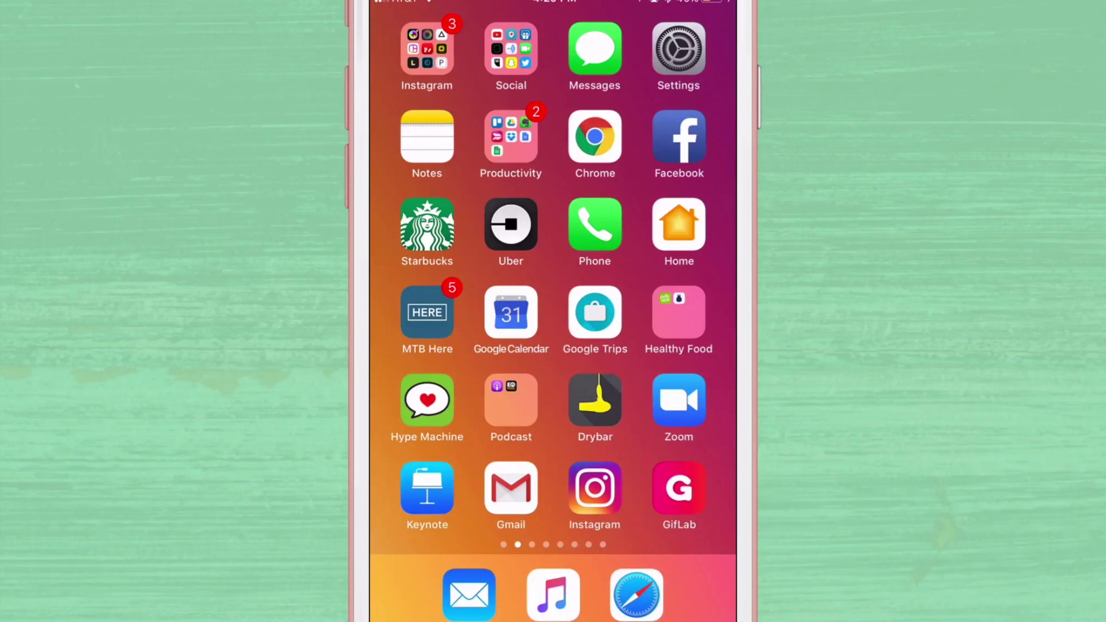
In GifLab, start a GIF to Instagram conversion of the pink-dress GIF from the gallery
click(679, 487)
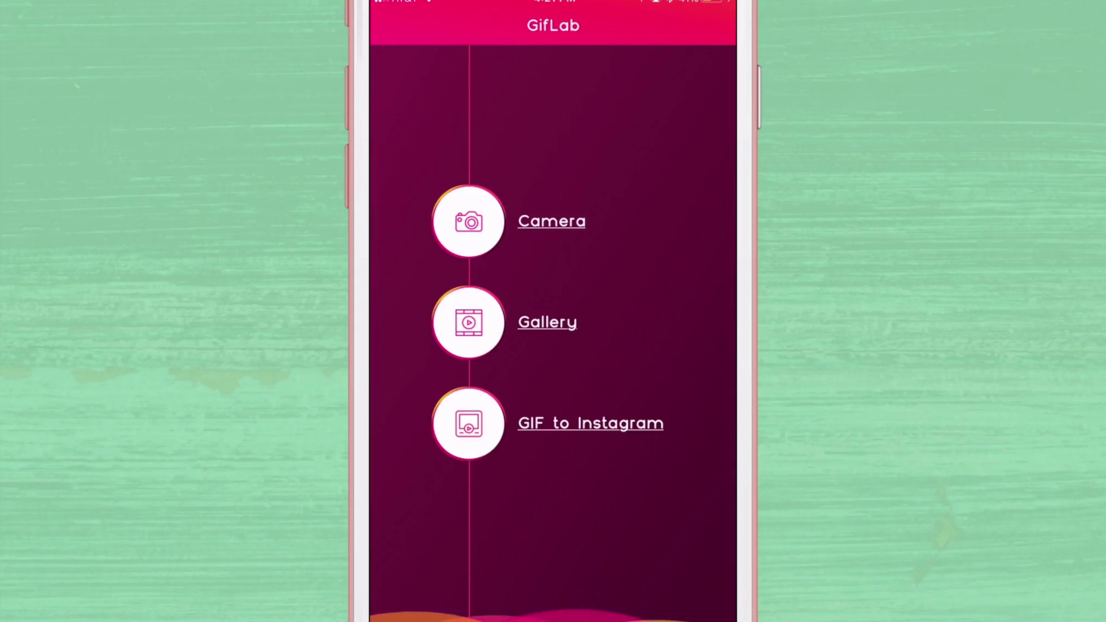
click(469, 424)
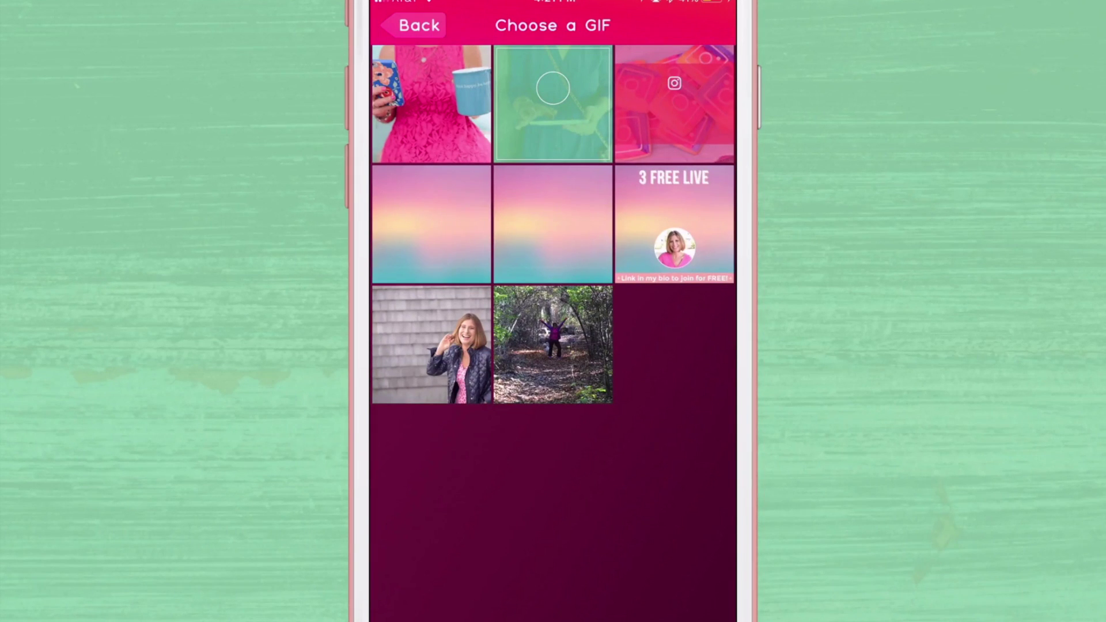
click(552, 88)
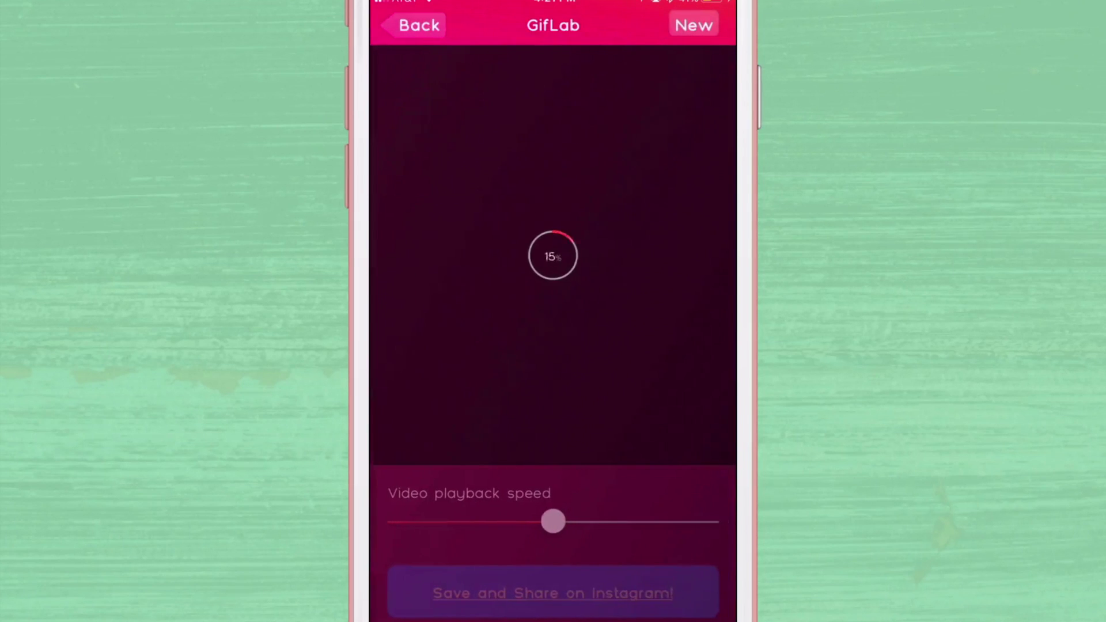